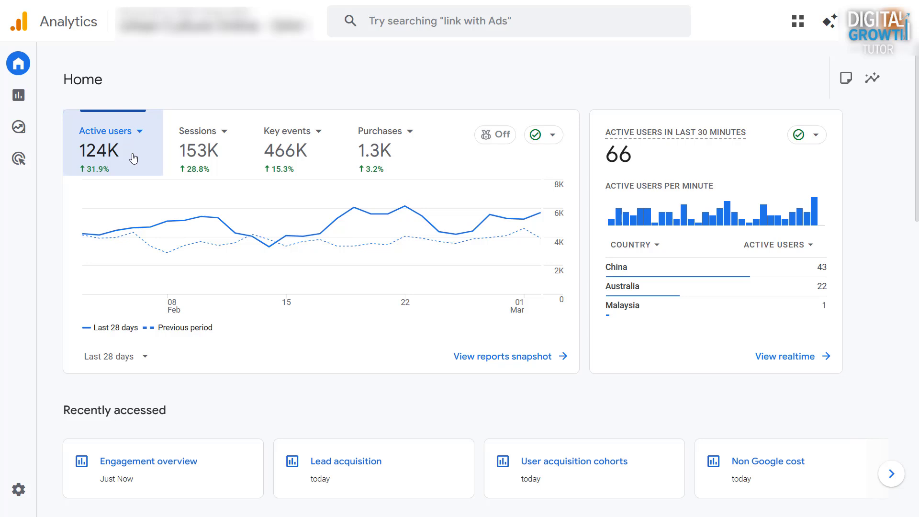
Plot sessions, key events and purchases one after another in the Home overview chart
click(225, 158)
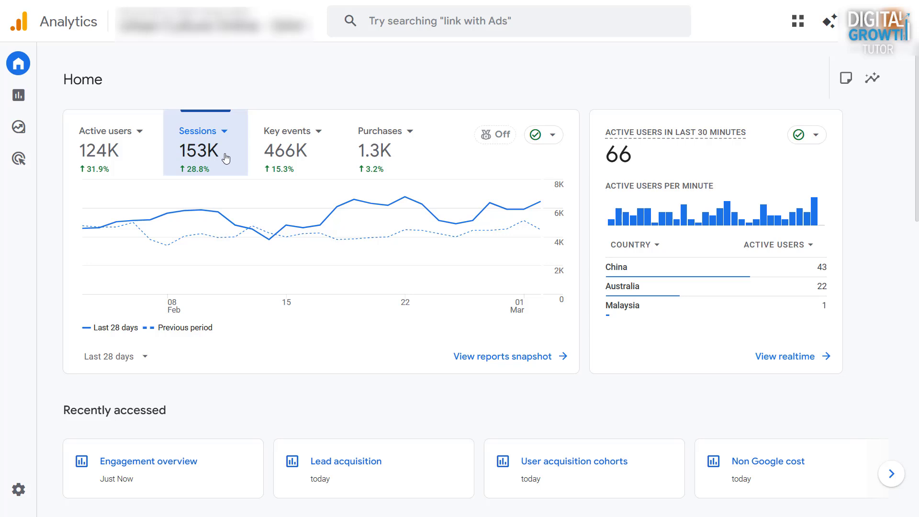
click(311, 152)
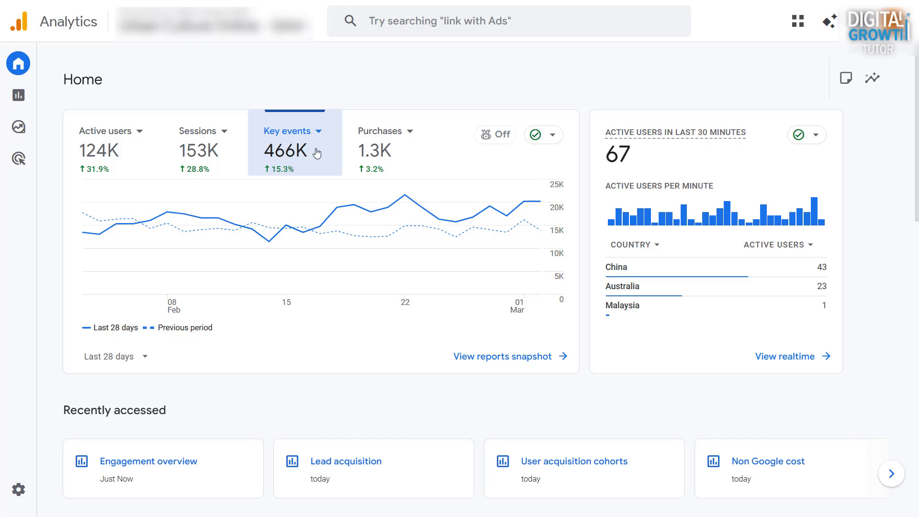
click(401, 159)
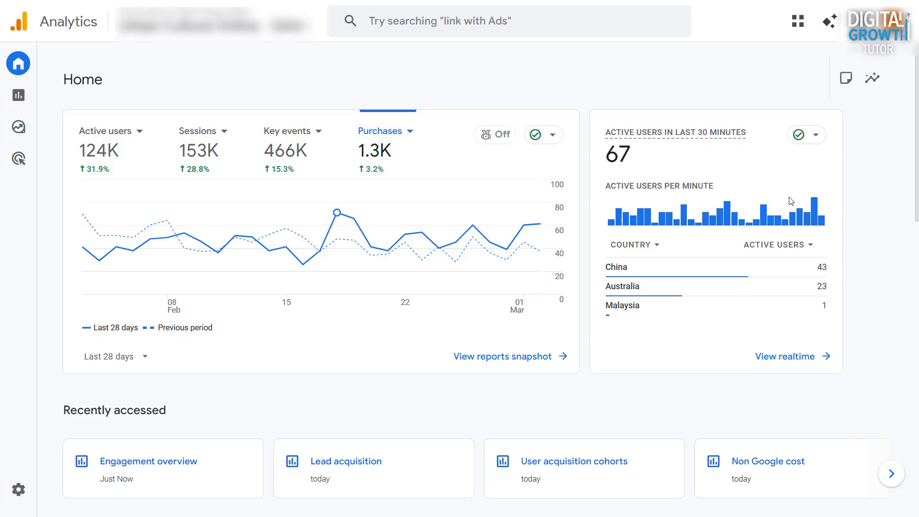
Look through the suggested cards and the Insights & recommendations section of the Home page
mouse_move(792, 213)
scroll(784, 364, down, 9)
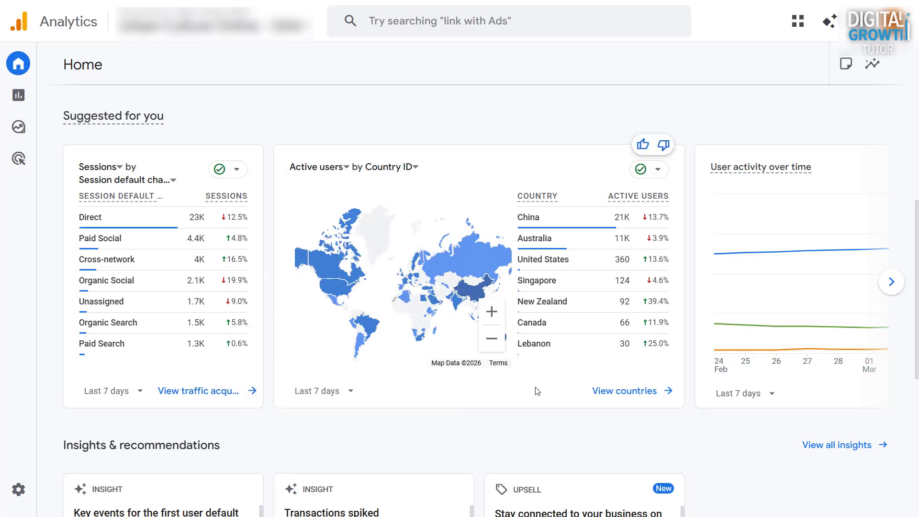
scroll(894, 363, down, 8)
scroll(610, 195, up, 15)
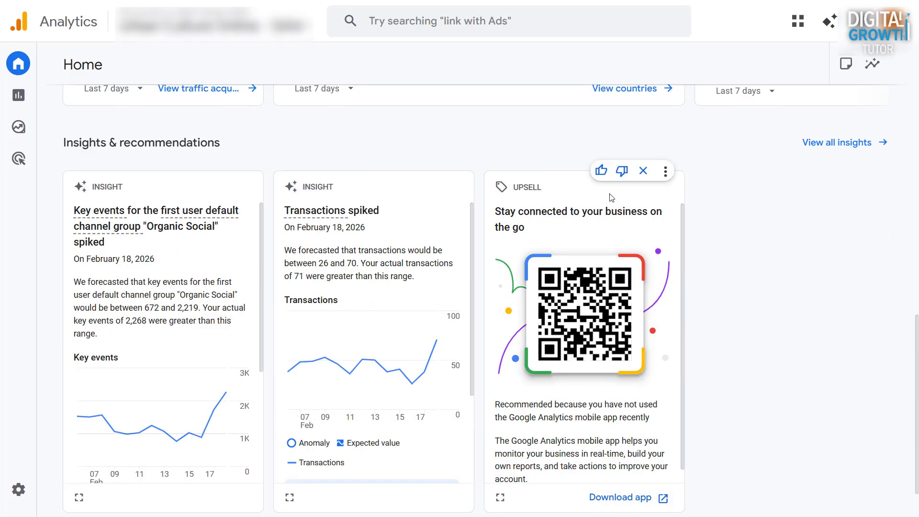
Open the Reports snapshot and chart new users, followed by average engagement time per active user
click(29, 96)
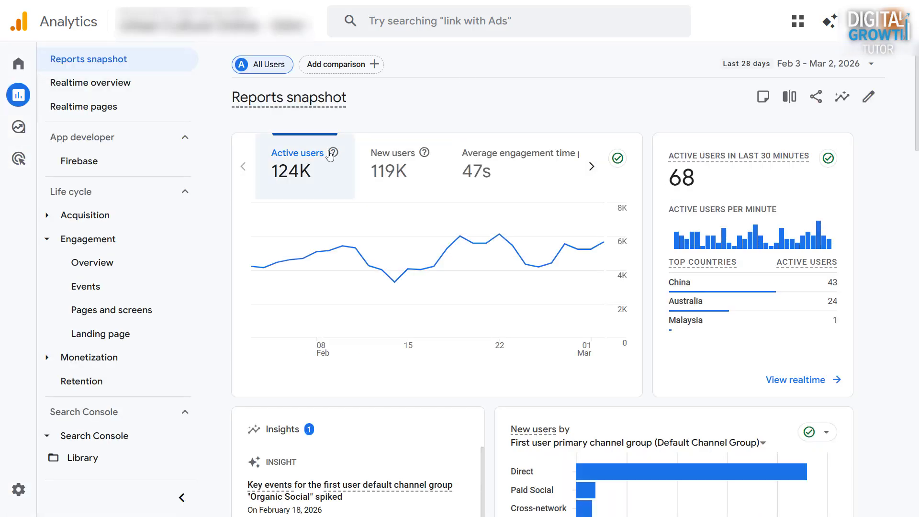
mouse_move(333, 154)
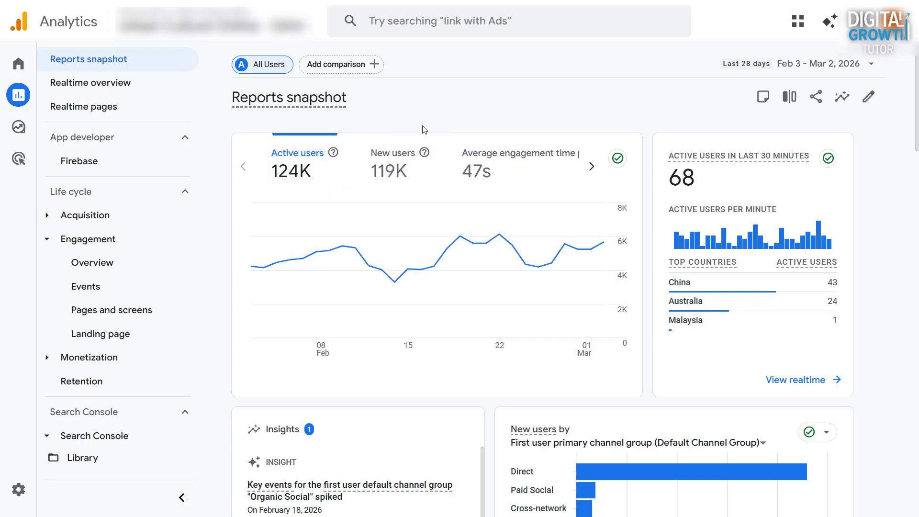
click(427, 160)
mouse_move(428, 160)
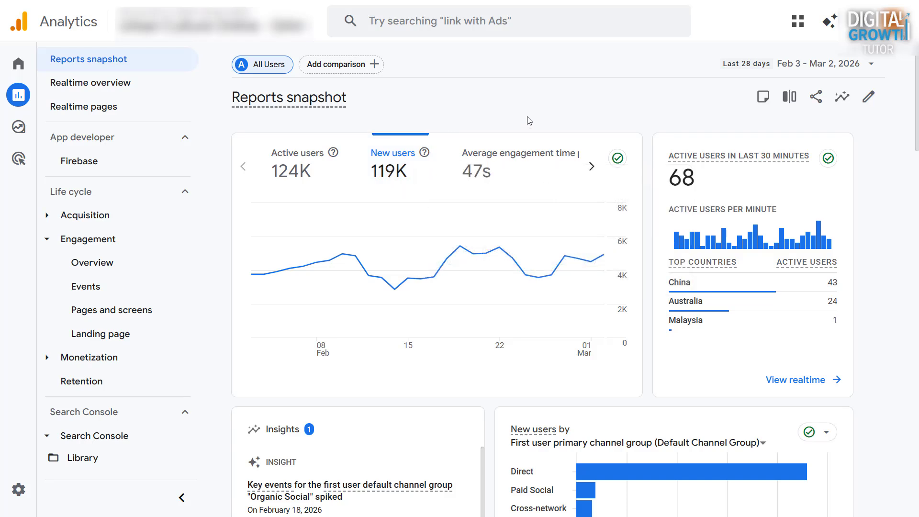
click(531, 180)
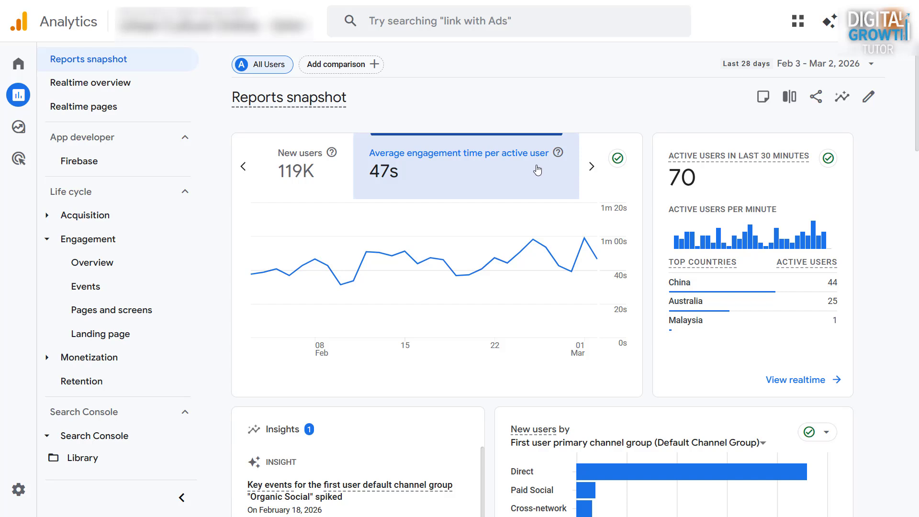
mouse_move(559, 154)
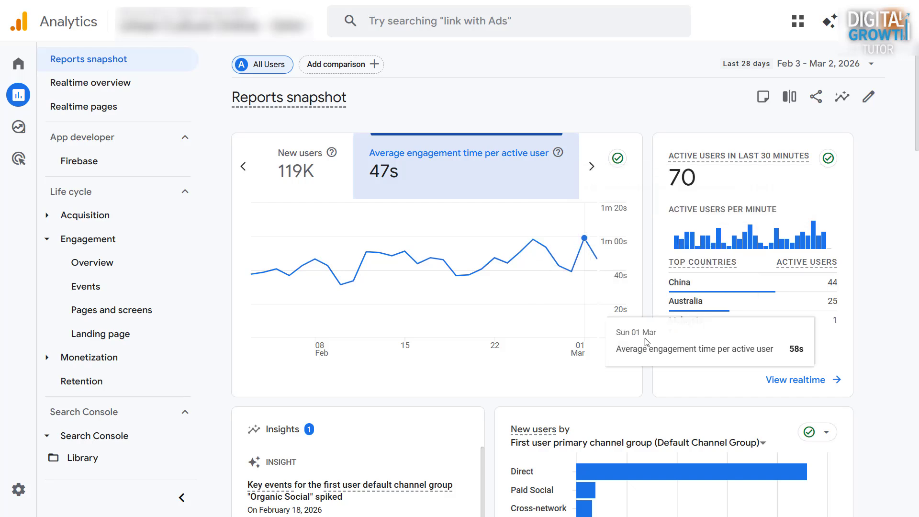
scroll(875, 188, down, 1)
scroll(875, 188, up, 1)
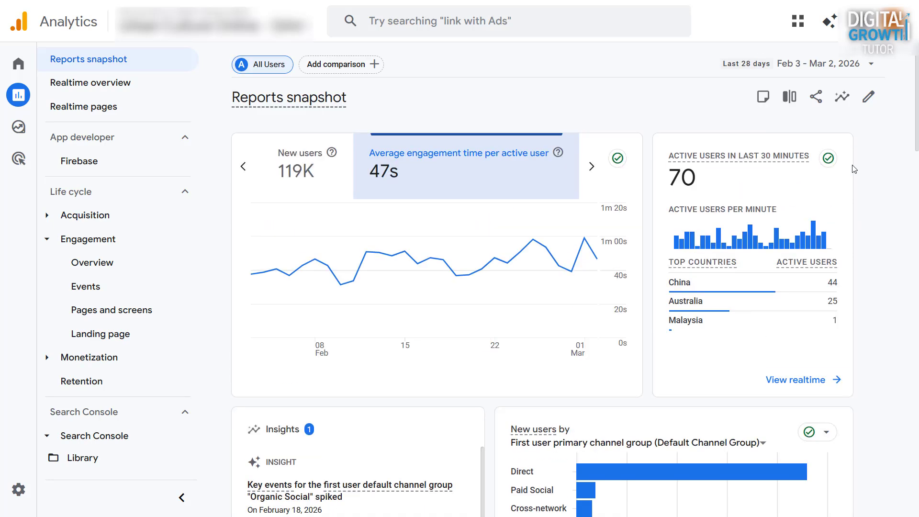
Change the metric of the Reports snapshot's country map card to Returning users
scroll(856, 192, down, 5)
scroll(857, 196, down, 7)
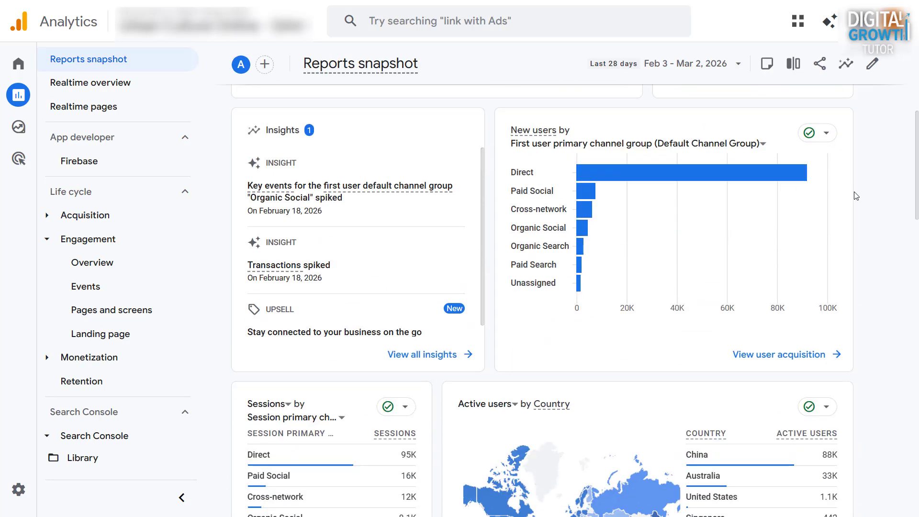
mouse_move(290, 106)
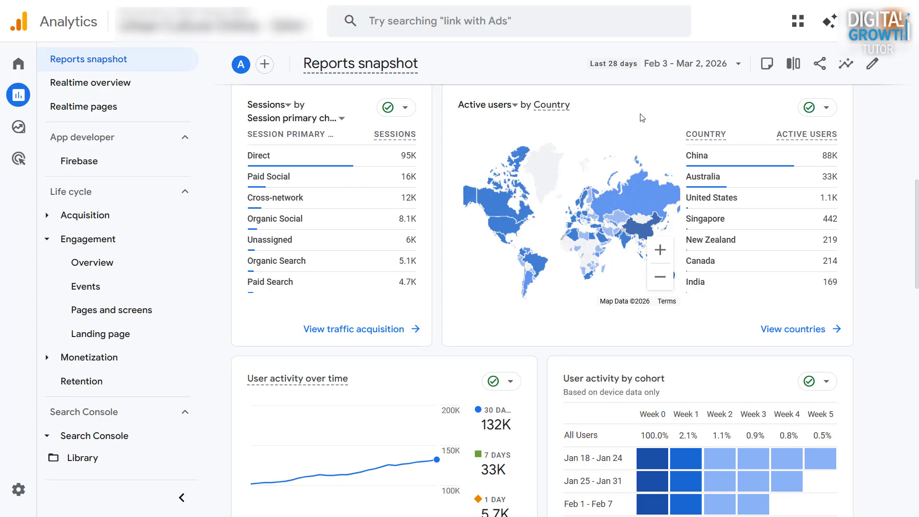
click(515, 106)
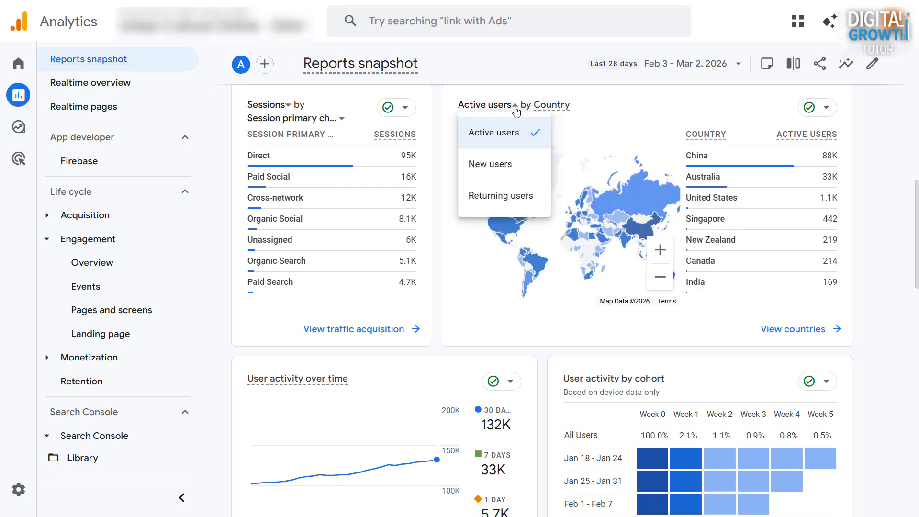
click(502, 196)
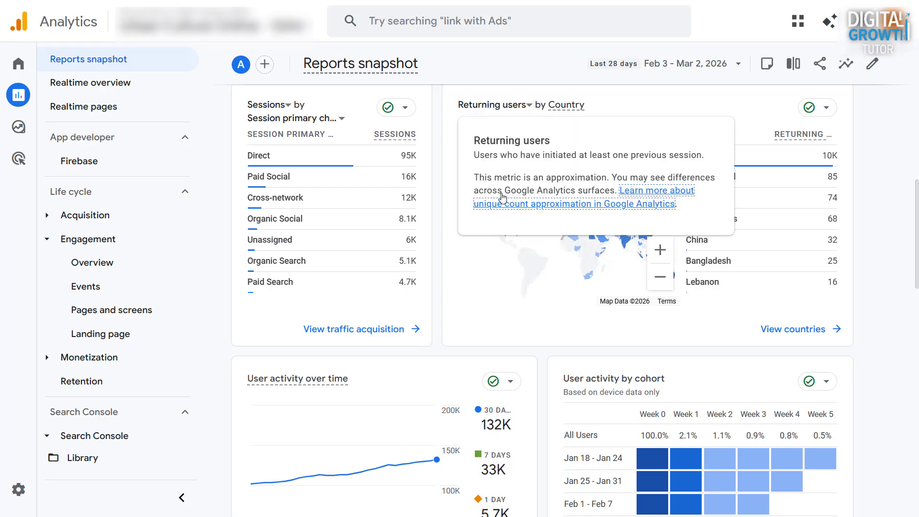
Examine the remaining Reports snapshot cards on user activity, cohorts, page views, events, key events and items purchased
scroll(445, 282, down, 1)
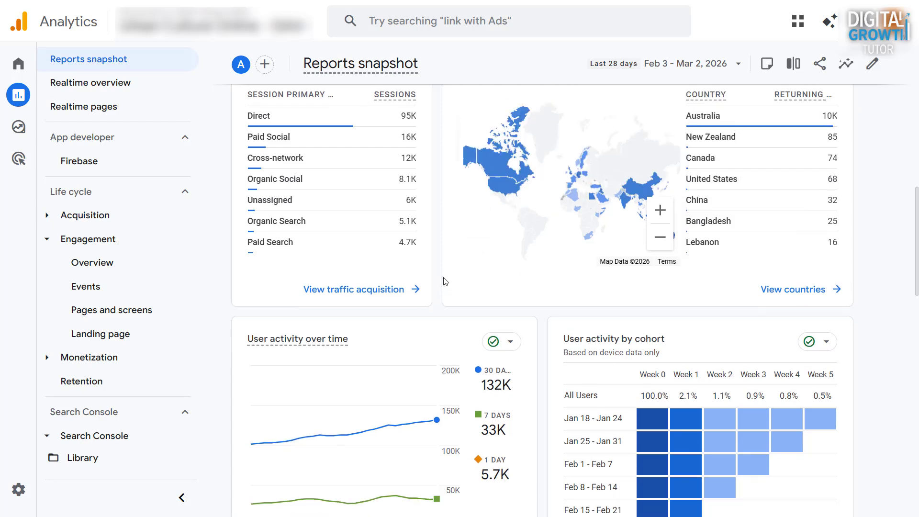
scroll(445, 281, down, 5)
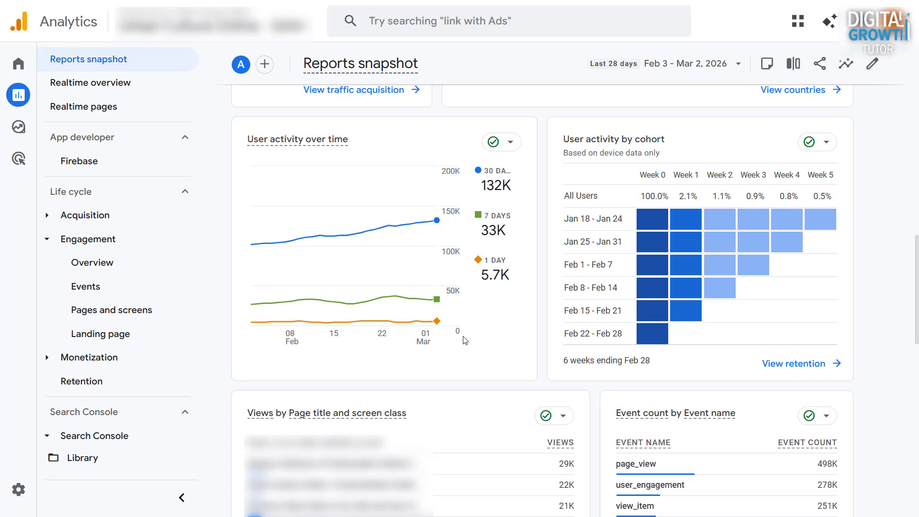
mouse_move(432, 328)
mouse_move(434, 232)
mouse_move(485, 230)
scroll(826, 307, down, 5)
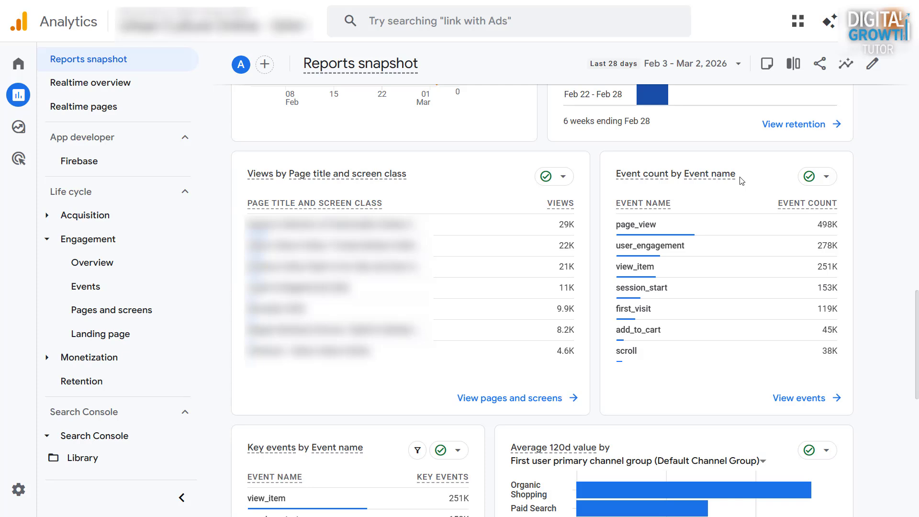
mouse_move(735, 170)
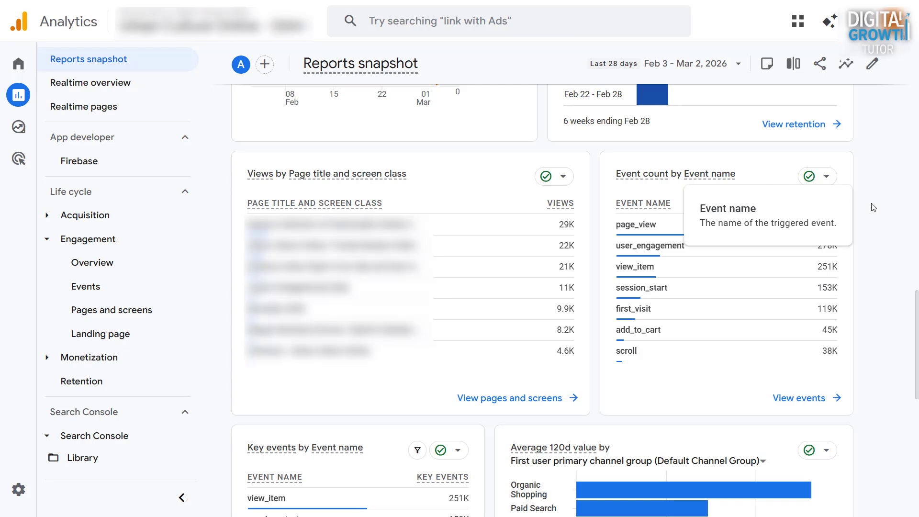
scroll(898, 229, down, 4)
scroll(897, 229, down, 3)
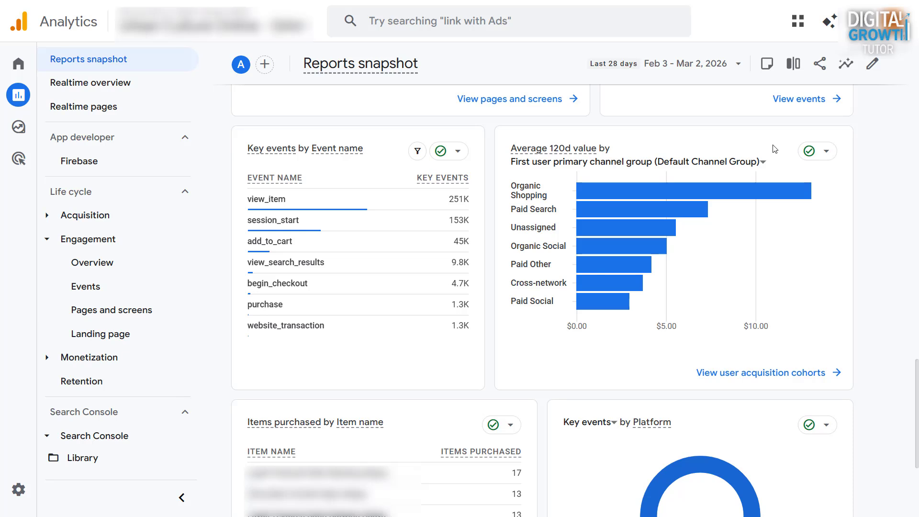
scroll(774, 149, down, 5)
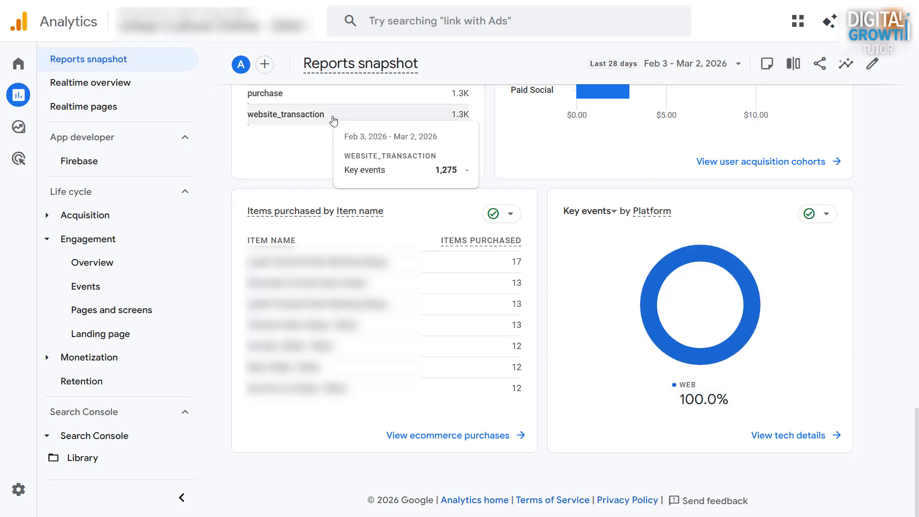
Open the Realtime overview and focus its map of active users on Australia
click(133, 85)
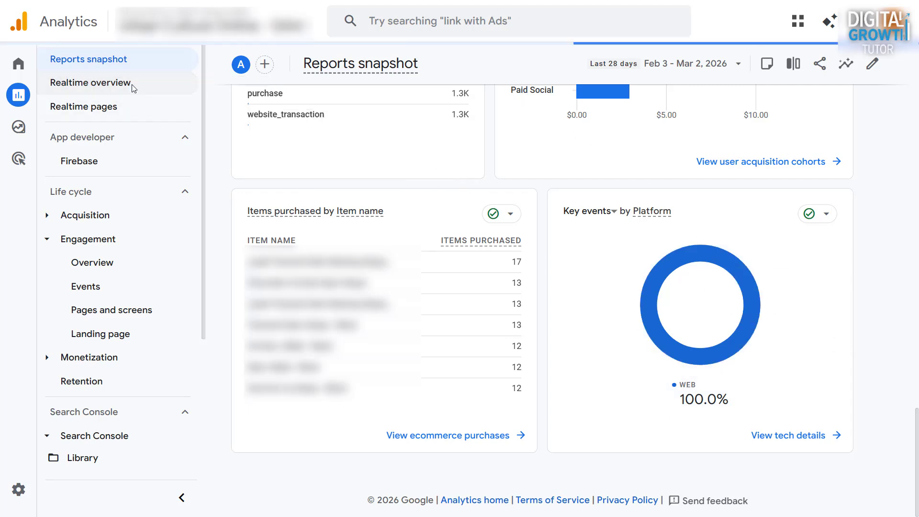
drag(661, 150, 771, 213)
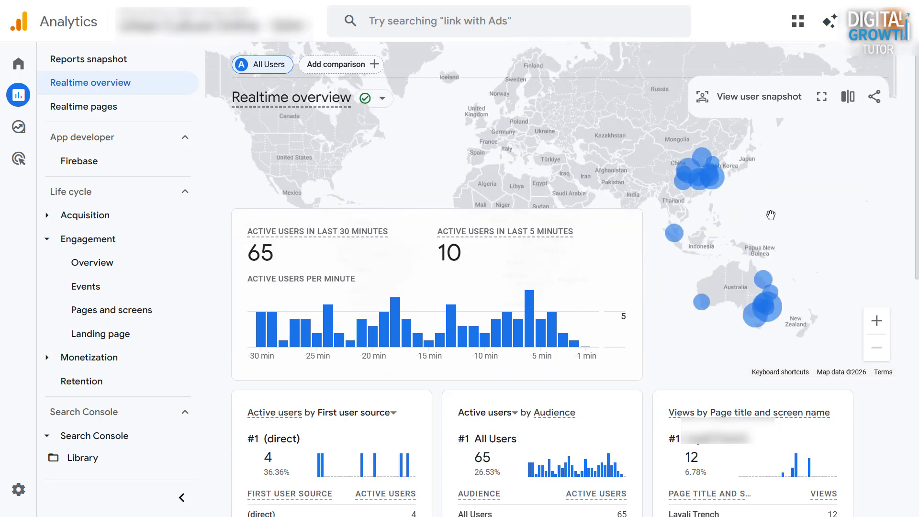
drag(792, 265, 834, 244)
scroll(679, 183, up, 3)
drag(750, 282, 653, 98)
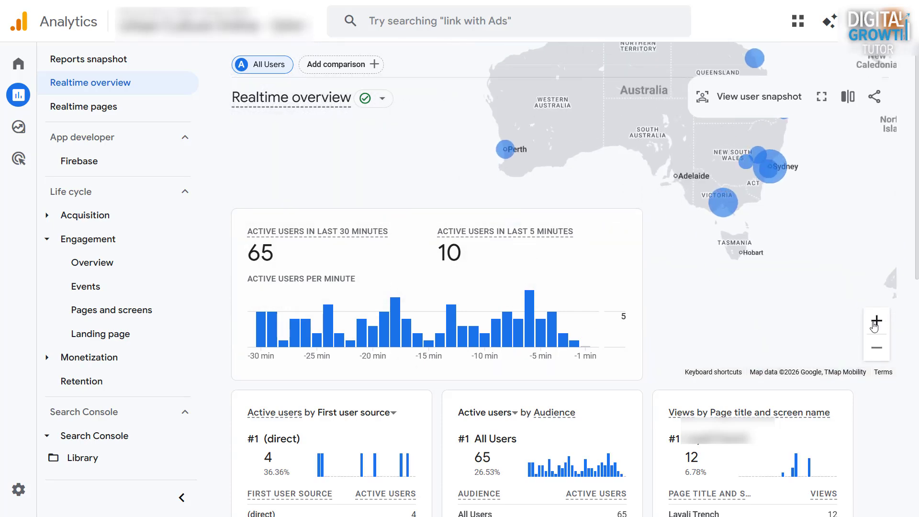
click(877, 322)
click(877, 321)
drag(833, 180, 750, 224)
scroll(750, 224, down, 1)
drag(821, 125, 675, 177)
click(877, 288)
click(877, 287)
drag(682, 248, 753, 243)
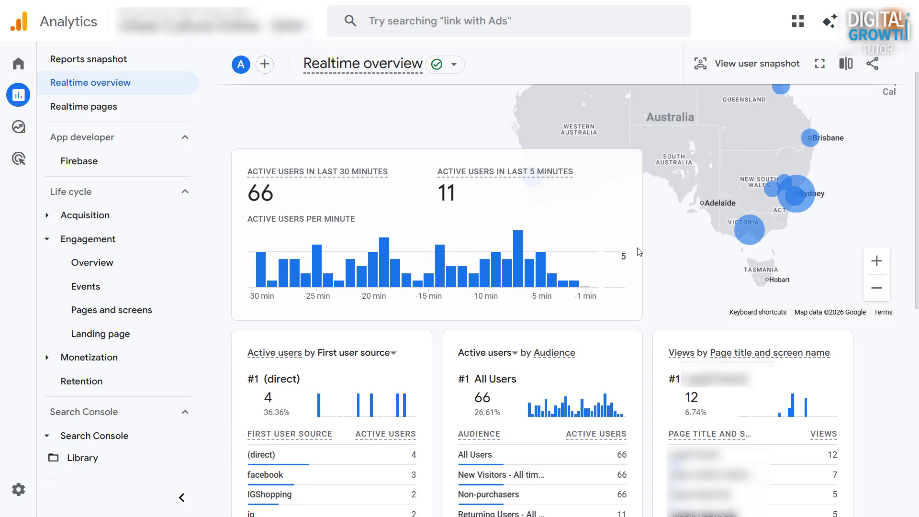
Review the Realtime overview cards, and open the Realtime pages report to go through its page path table
scroll(550, 277, down, 3)
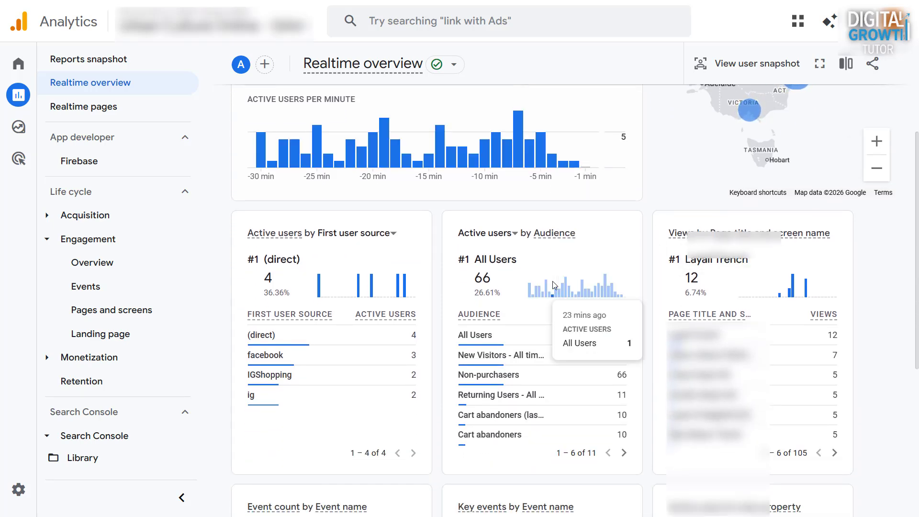
scroll(885, 265, down, 1)
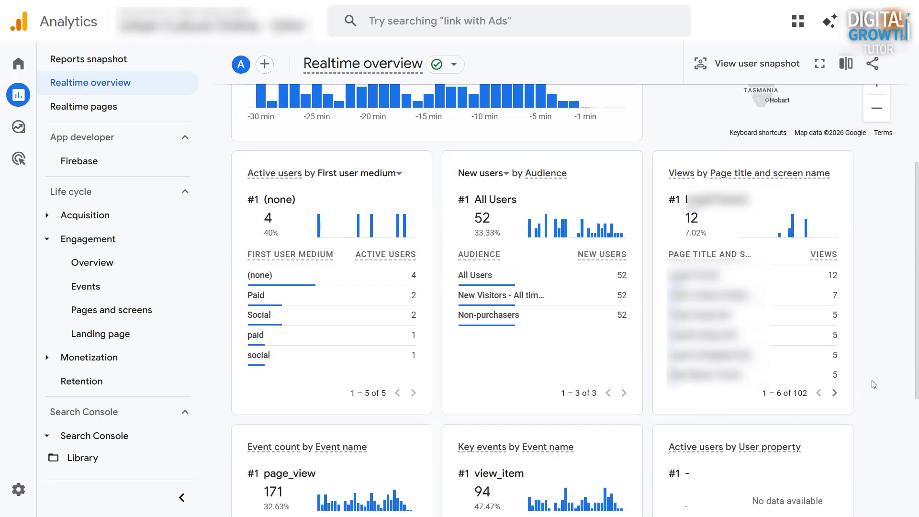
scroll(875, 385, down, 3)
click(82, 108)
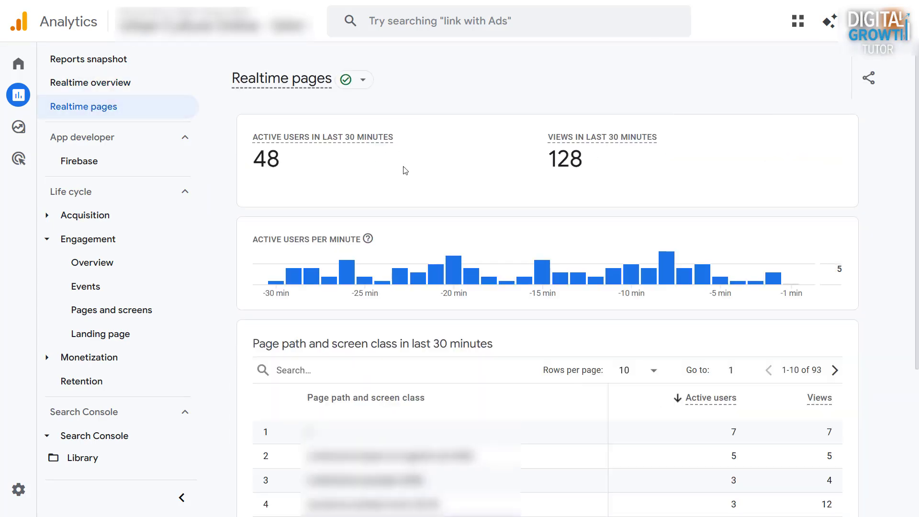
scroll(425, 209, down, 20)
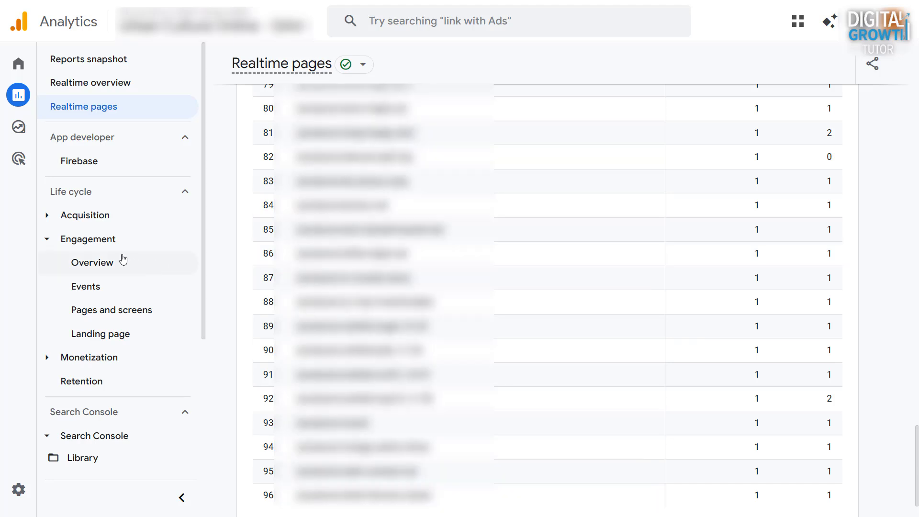
Open the User acquisition report from the Acquisition reports of the Life cycle collection
click(51, 213)
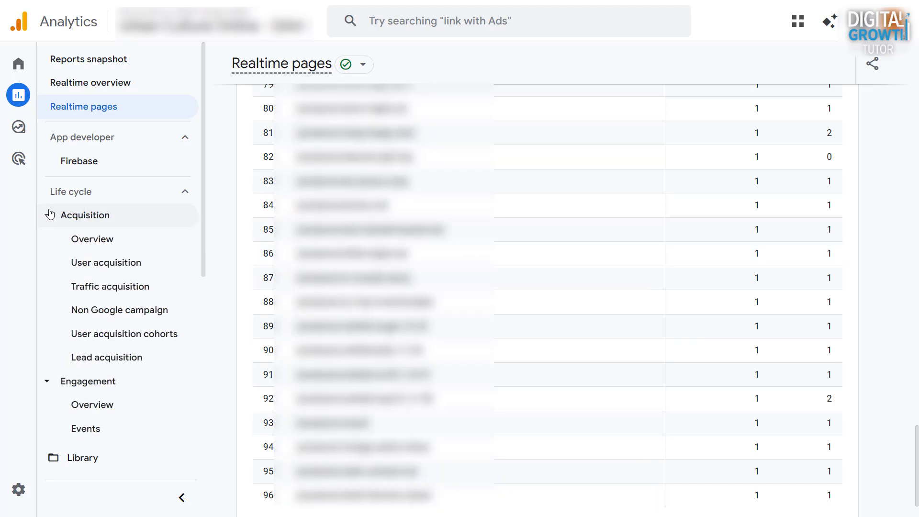
click(113, 240)
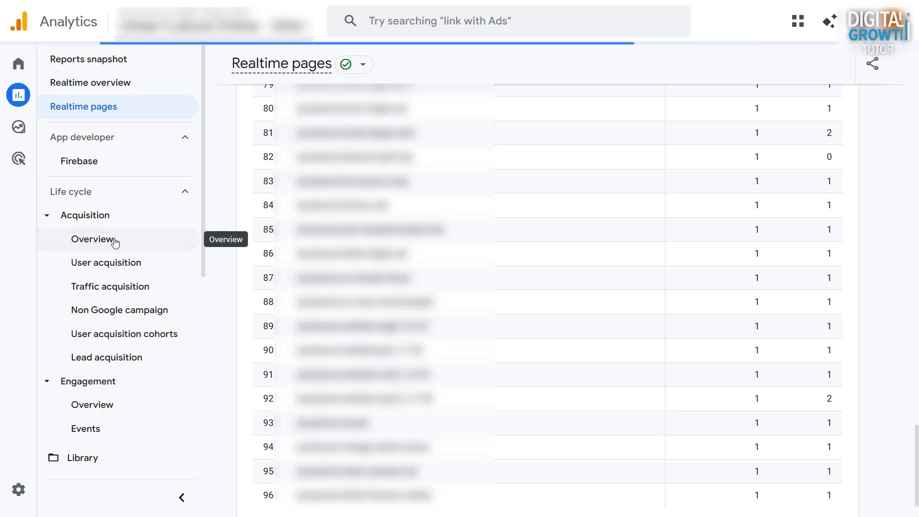
click(122, 262)
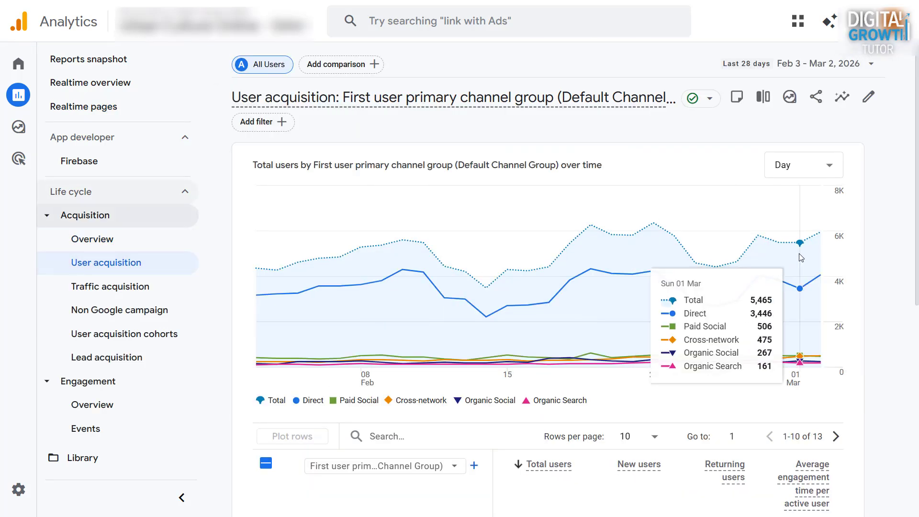
Show 25 rows per page in the user acquisition table and set its primary dimension to First user campaign
scroll(342, 296, down, 5)
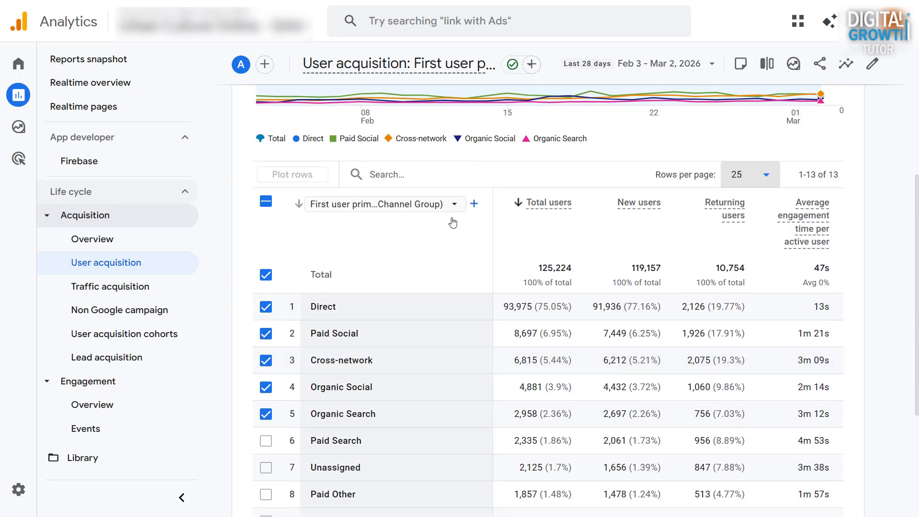
click(449, 205)
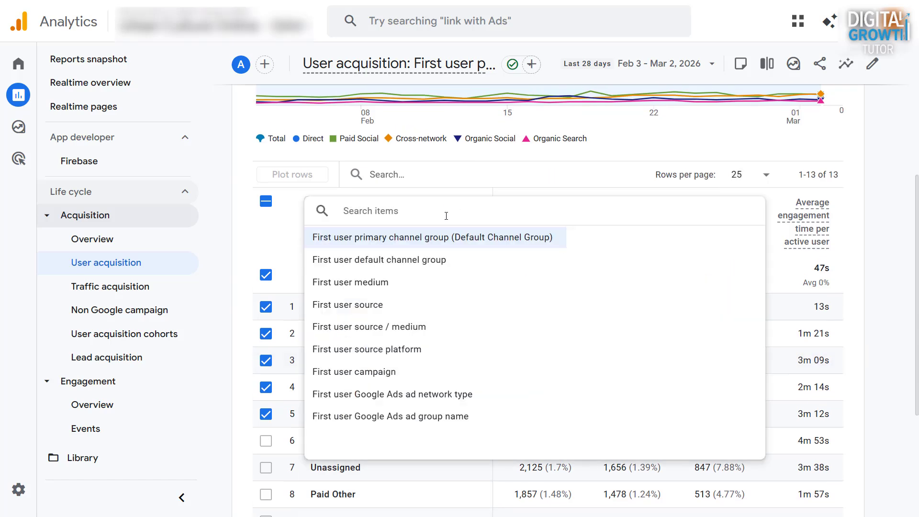
click(381, 371)
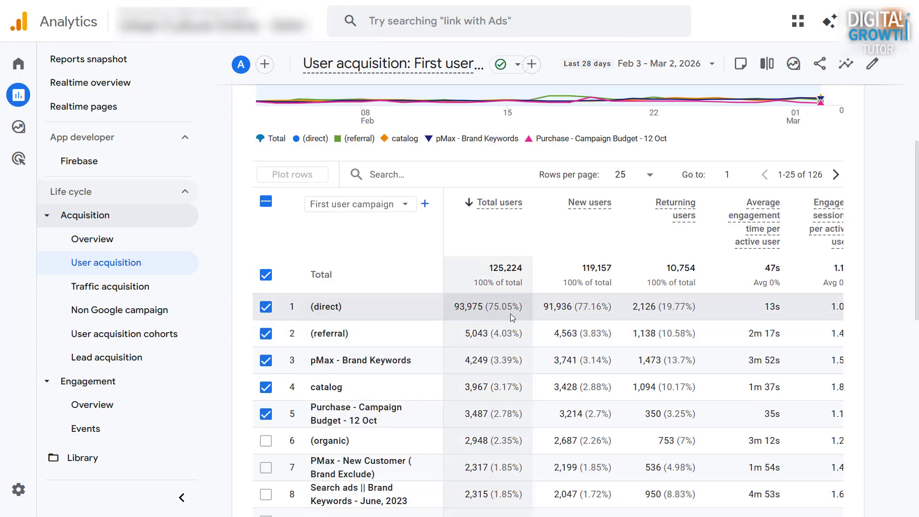
Open the Traffic acquisition report and set its table's primary dimension to Session source
scroll(511, 314, down, 3)
scroll(510, 314, up, 2)
scroll(511, 314, up, 1)
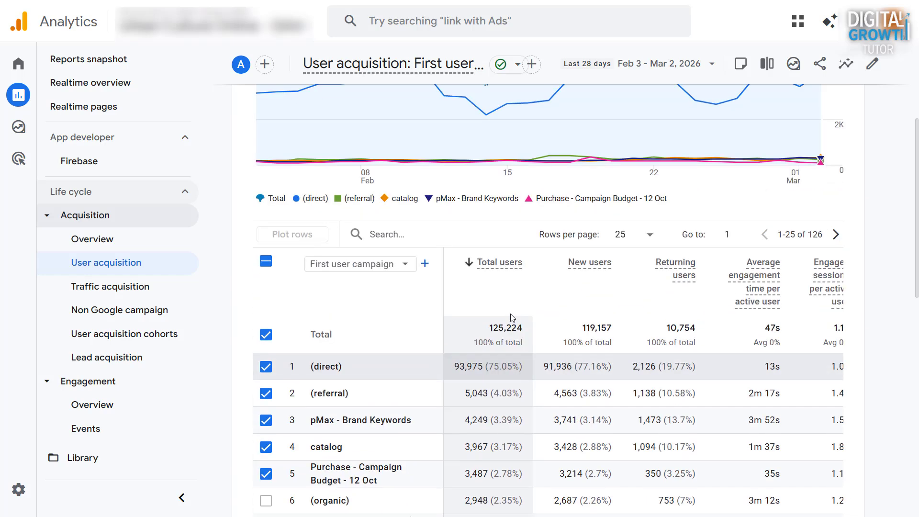
click(133, 289)
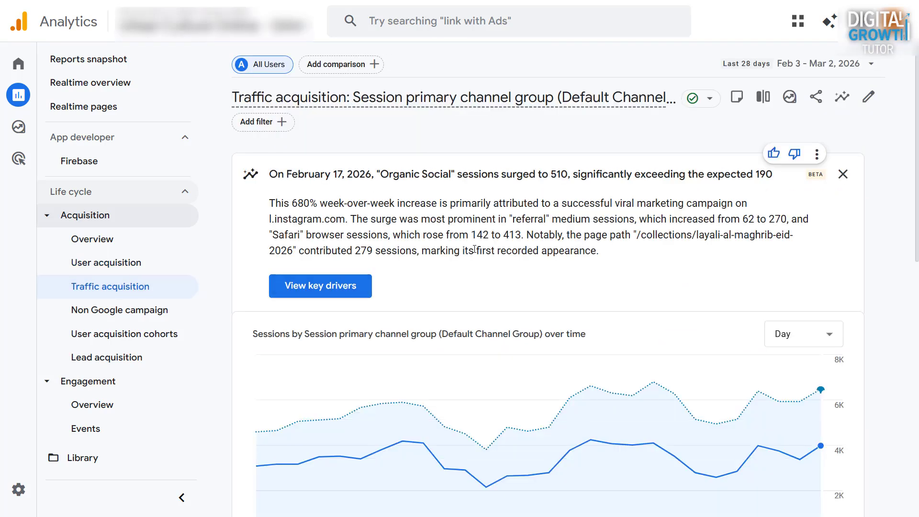
scroll(551, 258, down, 9)
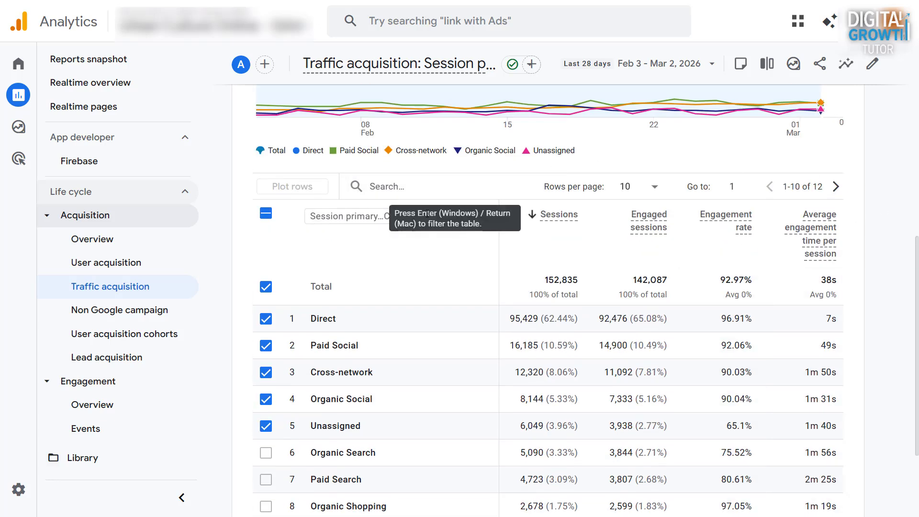
click(324, 218)
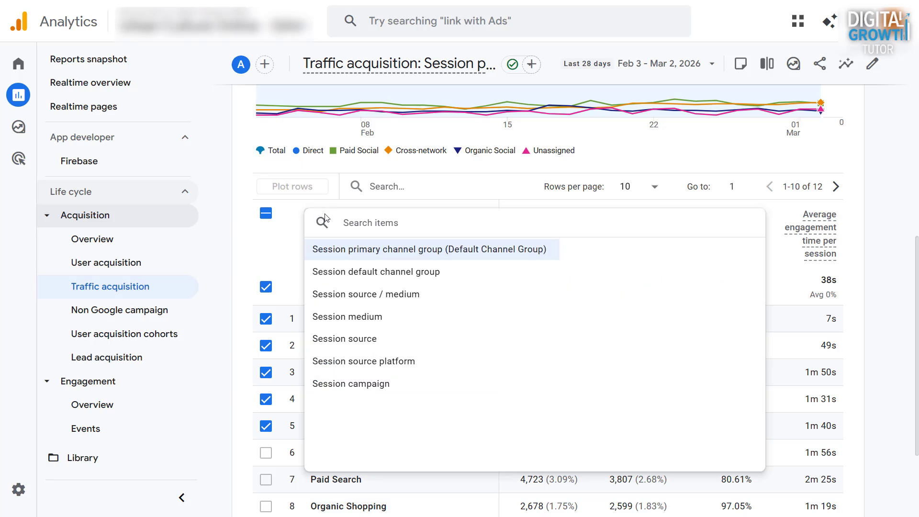
click(364, 339)
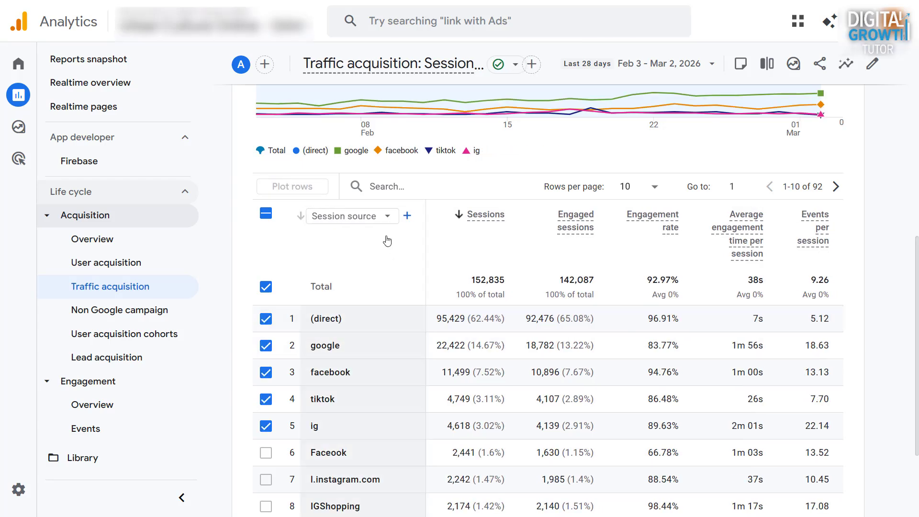
Show 100 rows per page in the traffic acquisition table and go through the listed session sources
scroll(407, 361, down, 3)
scroll(402, 351, up, 1)
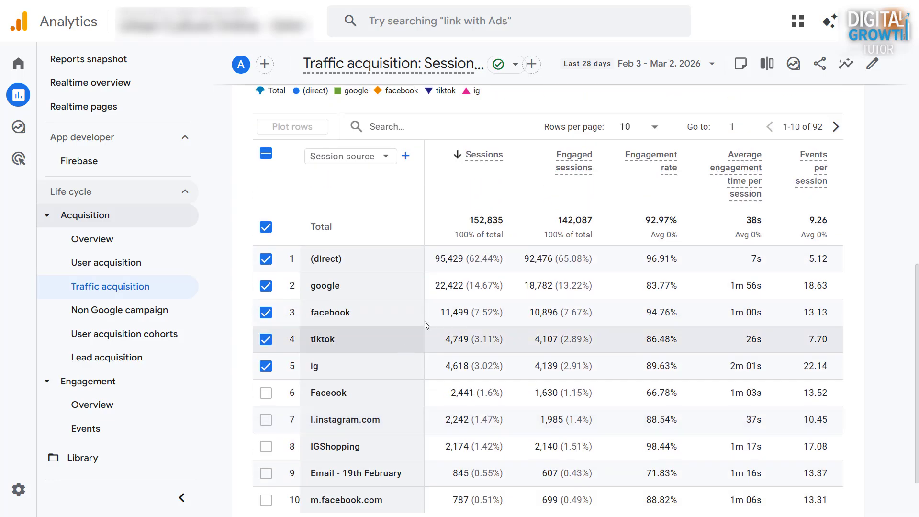
click(659, 129)
click(628, 256)
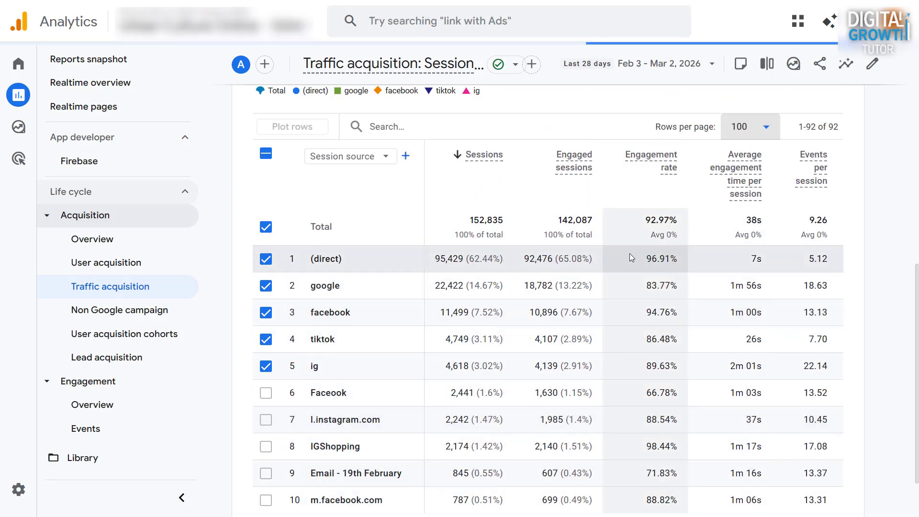
scroll(730, 274, down, 20)
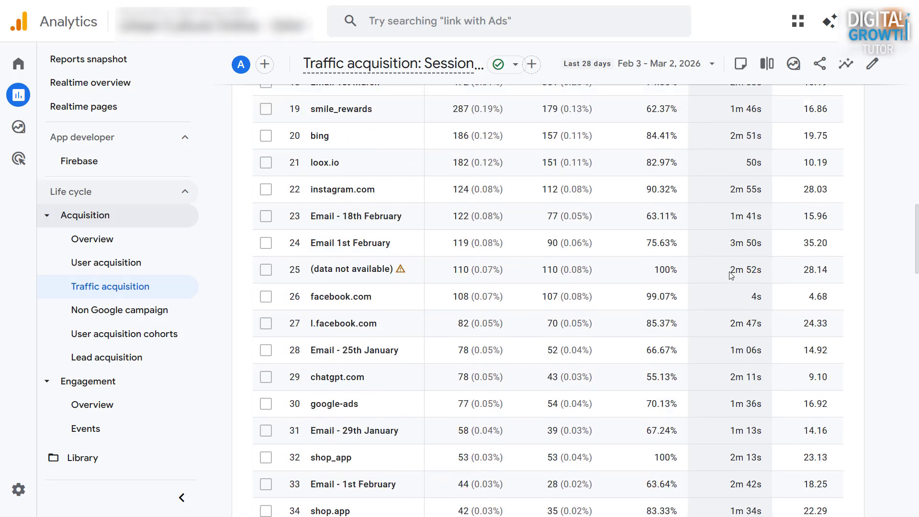
scroll(729, 271, down, 7)
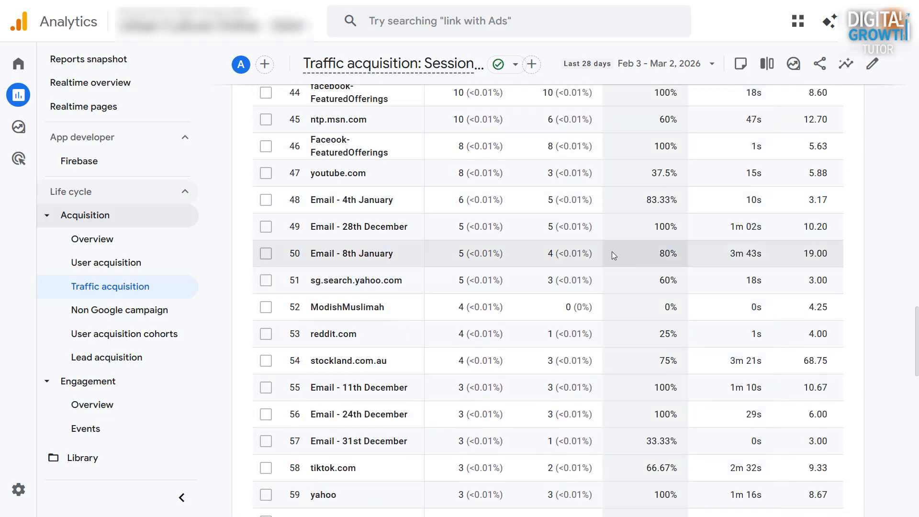
Open the Non Google campaign report and show 100 rows per page in its session campaign table
click(143, 318)
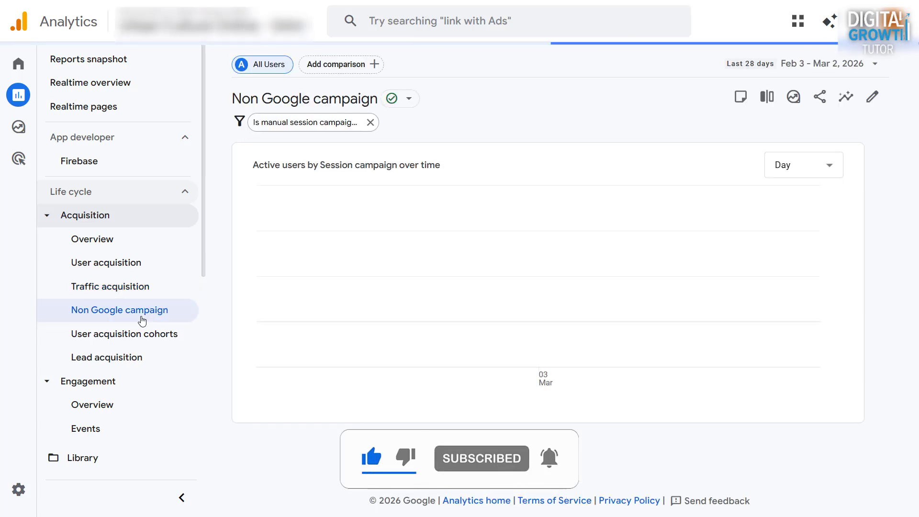
scroll(533, 220, down, 3)
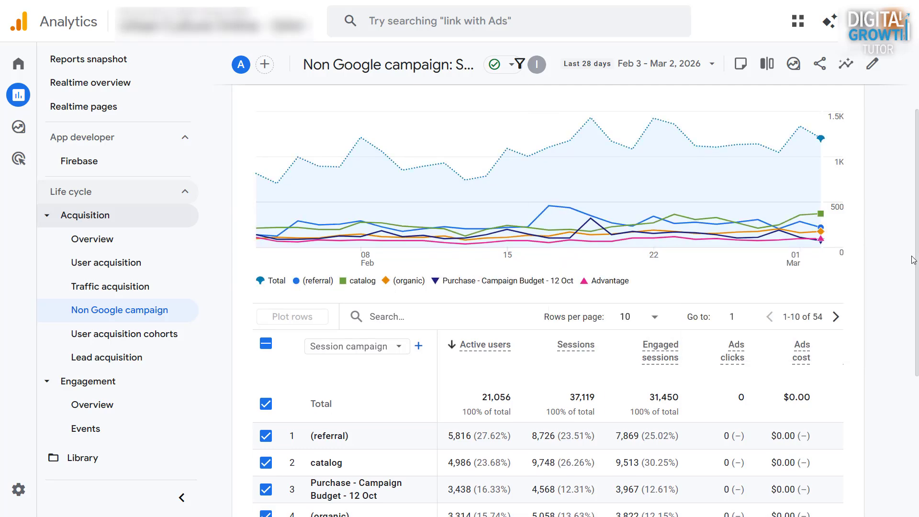
scroll(905, 239, up, 1)
scroll(904, 240, down, 3)
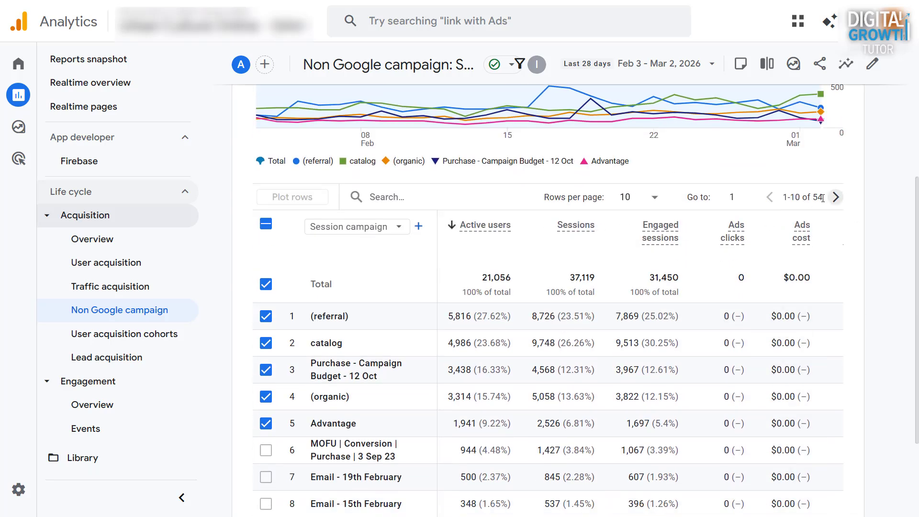
click(632, 203)
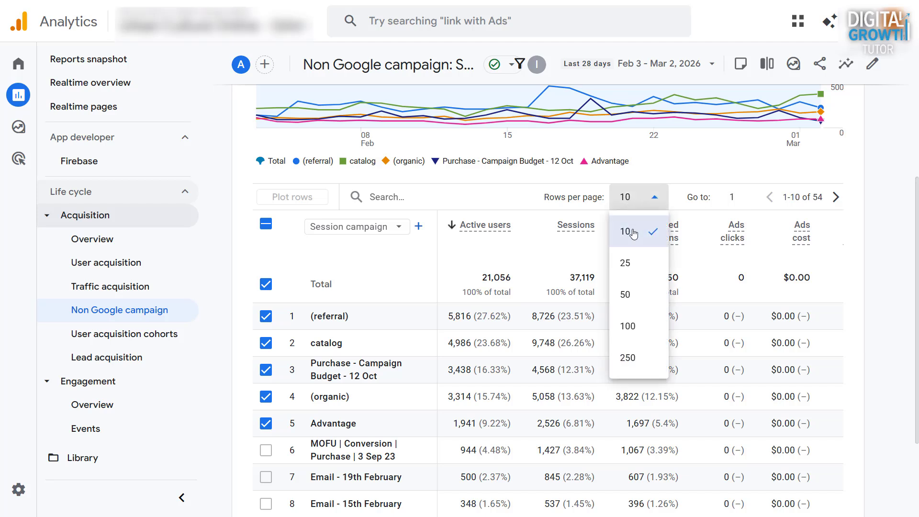
click(639, 336)
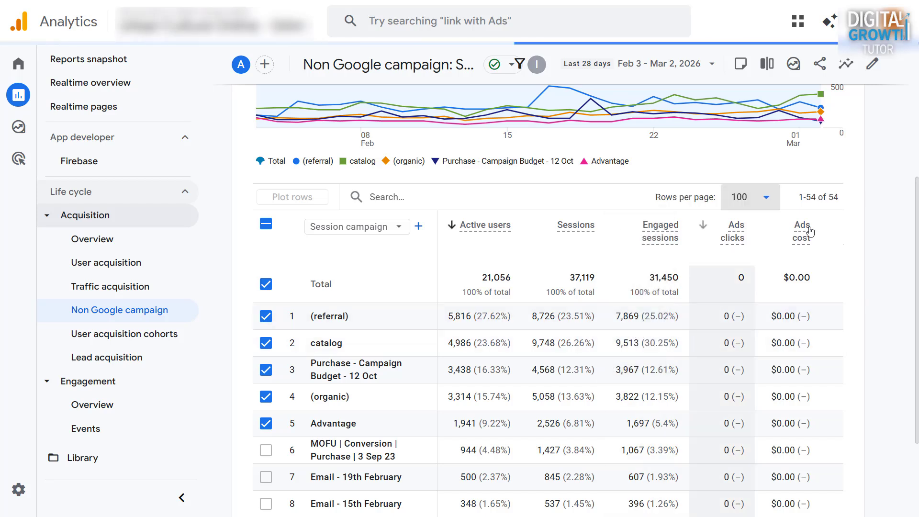
Go through the session campaign rows of the Non Google campaign table down to the last one
scroll(843, 232, down, 3)
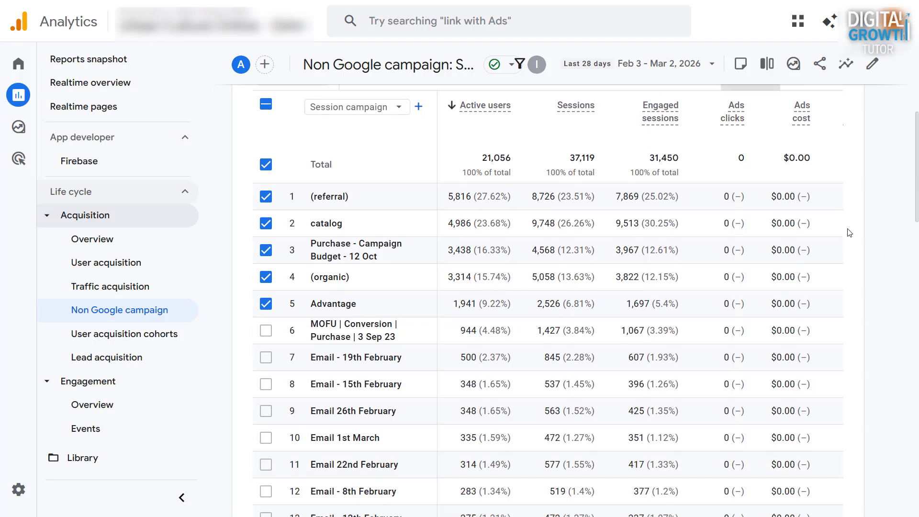
scroll(849, 233, down, 4)
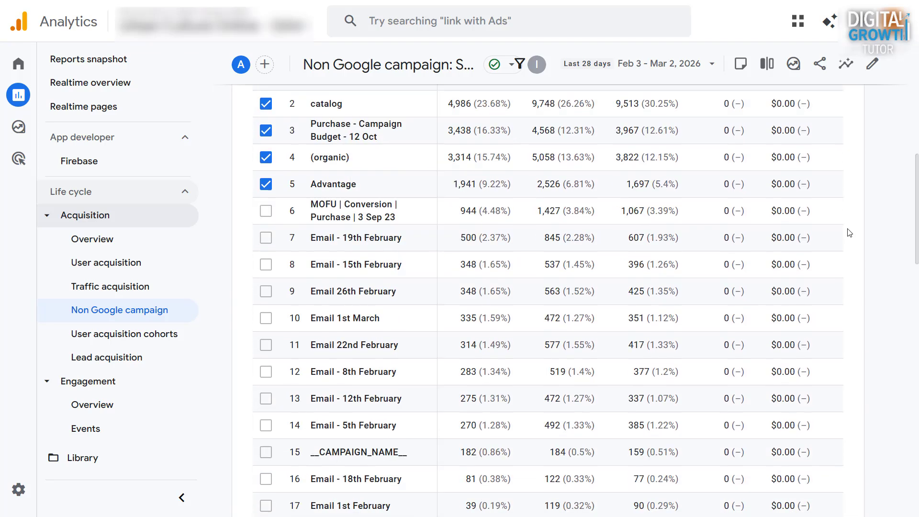
scroll(850, 233, down, 6)
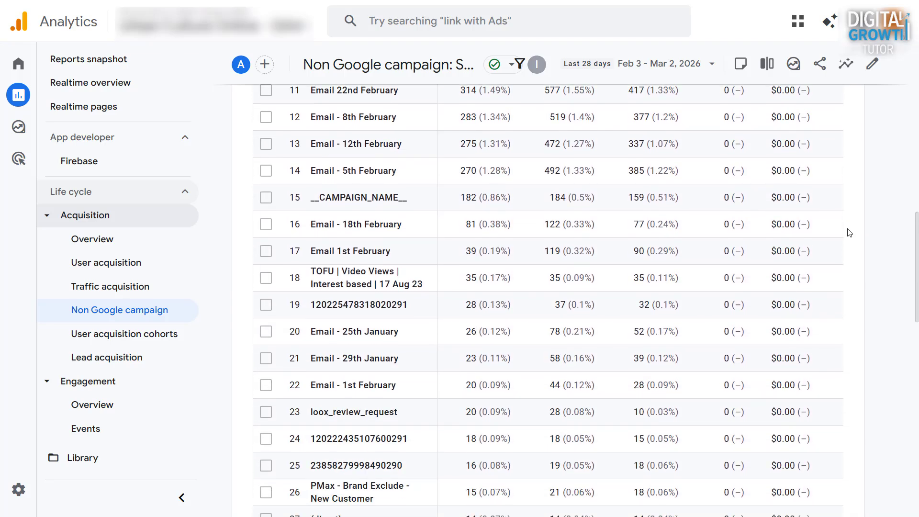
scroll(850, 233, down, 1)
scroll(850, 233, down, 6)
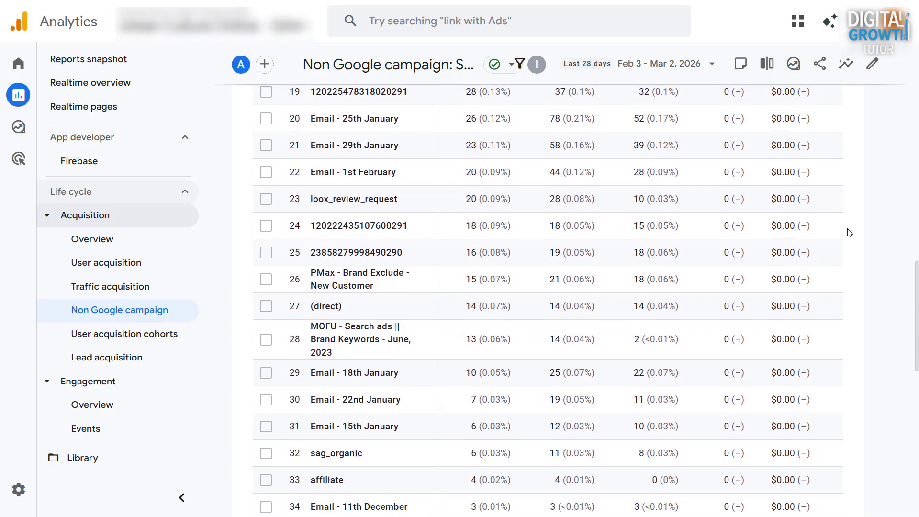
scroll(849, 232, down, 7)
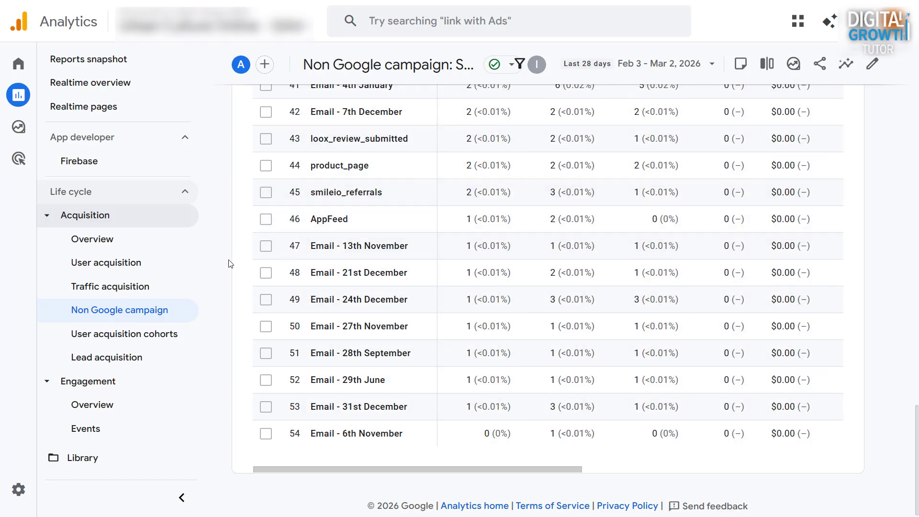
Review the channel group table of the User acquisition cohorts report, and look over the Lead acquisition report
click(144, 339)
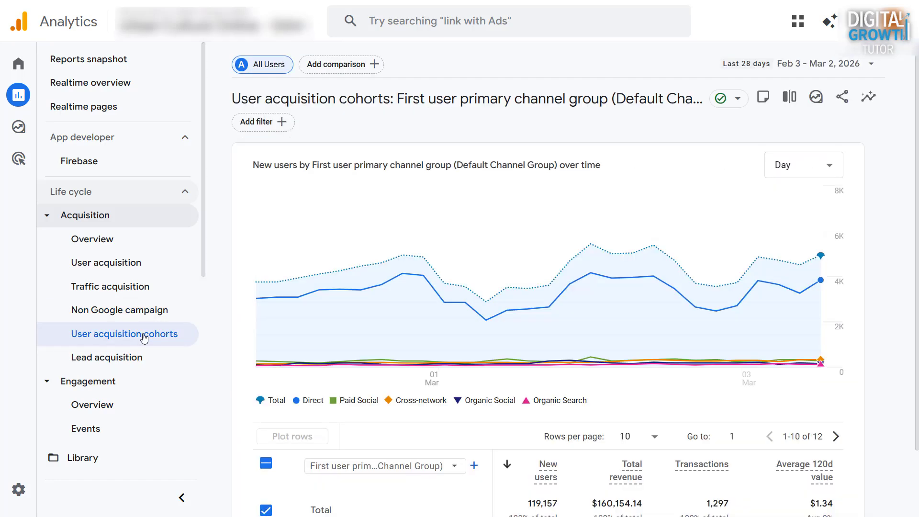
scroll(852, 287, down, 2)
scroll(896, 288, down, 1)
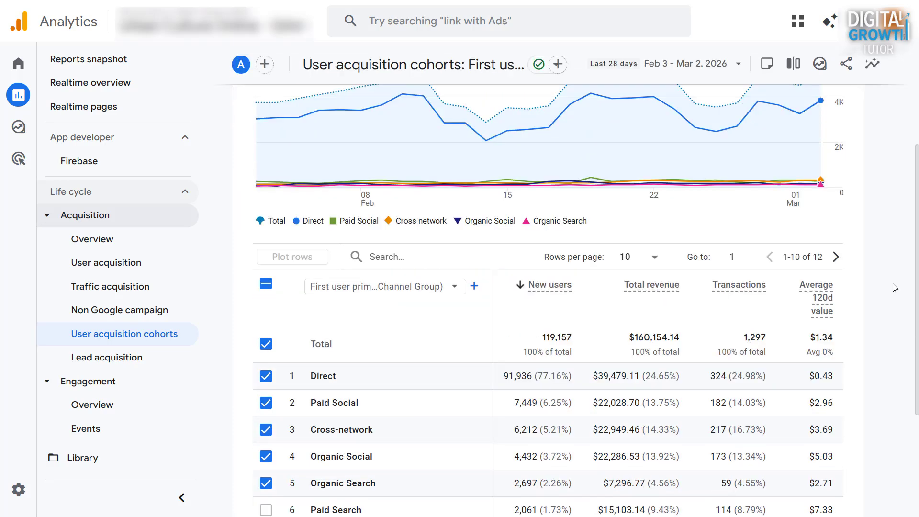
scroll(895, 288, up, 1)
scroll(896, 288, down, 3)
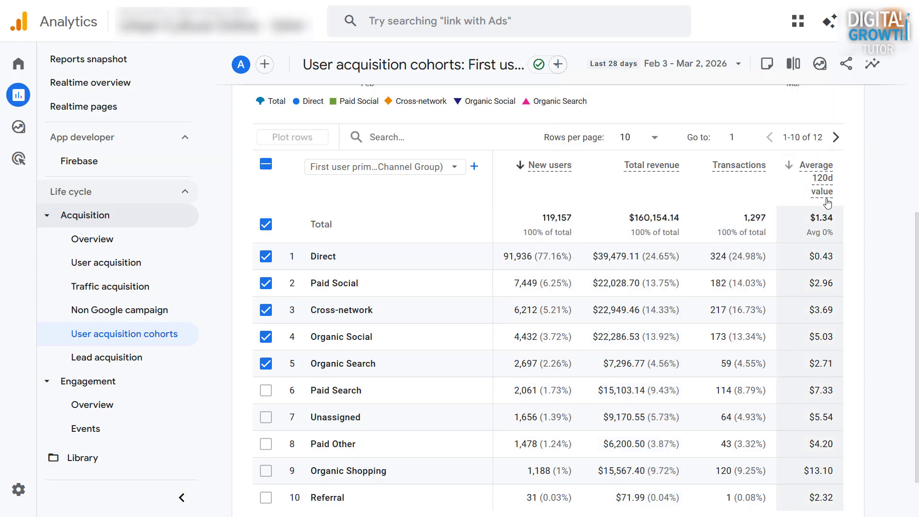
scroll(882, 200, down, 1)
click(121, 363)
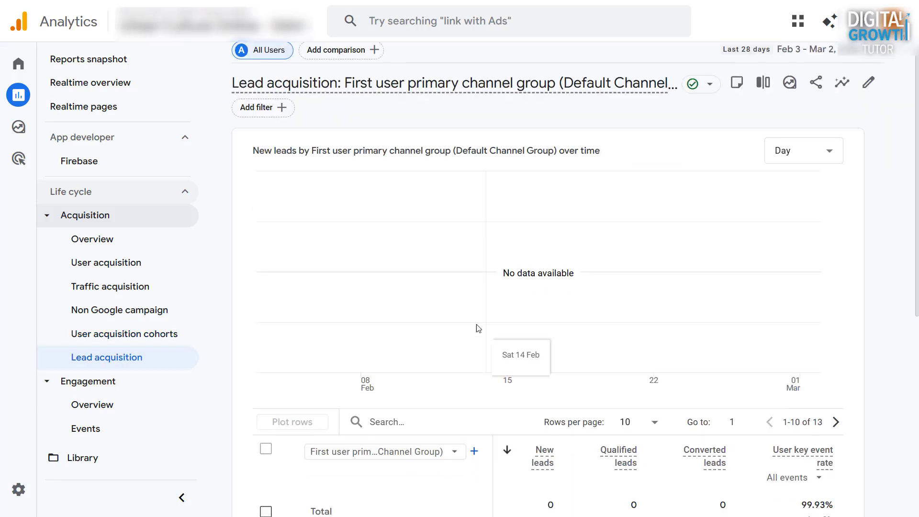
scroll(440, 272, down, 5)
Open the Engagement overview and switch its trend charts to Engaged sessions per active user and Event count
click(113, 404)
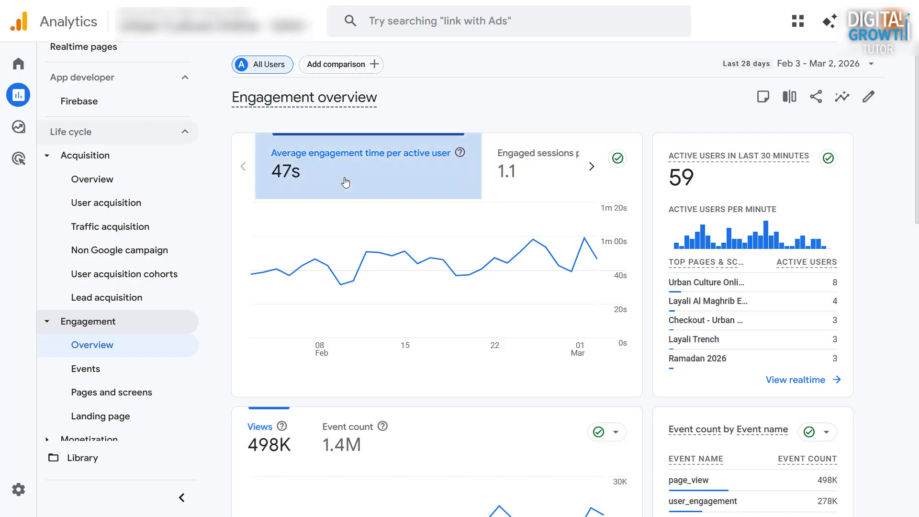
click(532, 188)
scroll(462, 191, down, 6)
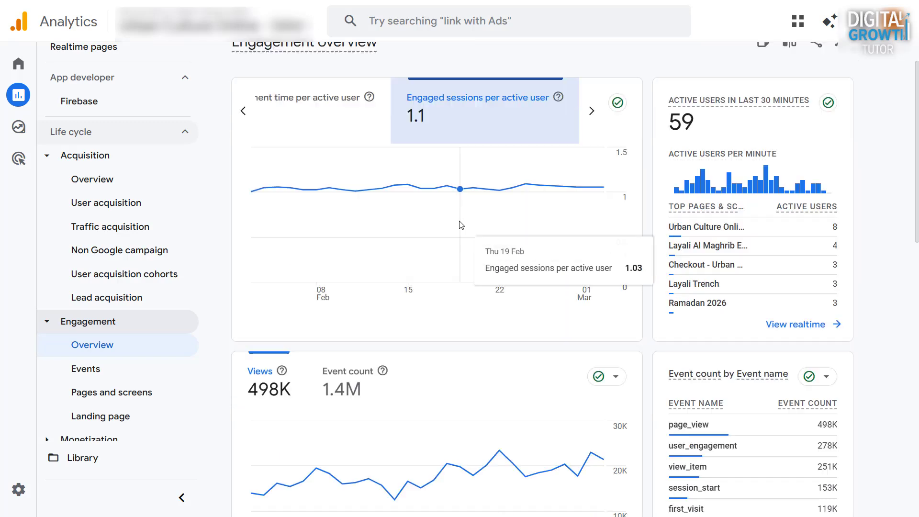
mouse_move(281, 130)
click(354, 132)
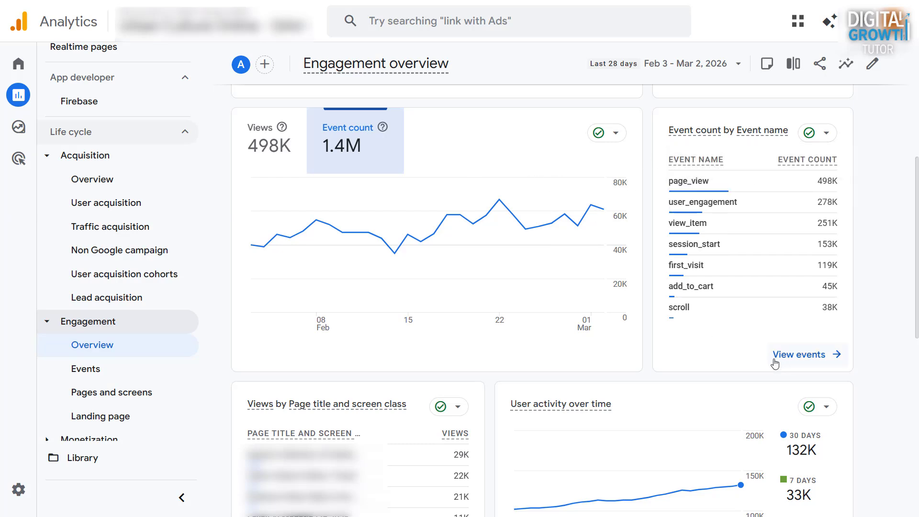
Examine the User activity over time and User stickiness cards of the Engagement overview
scroll(776, 364, down, 5)
mouse_move(704, 353)
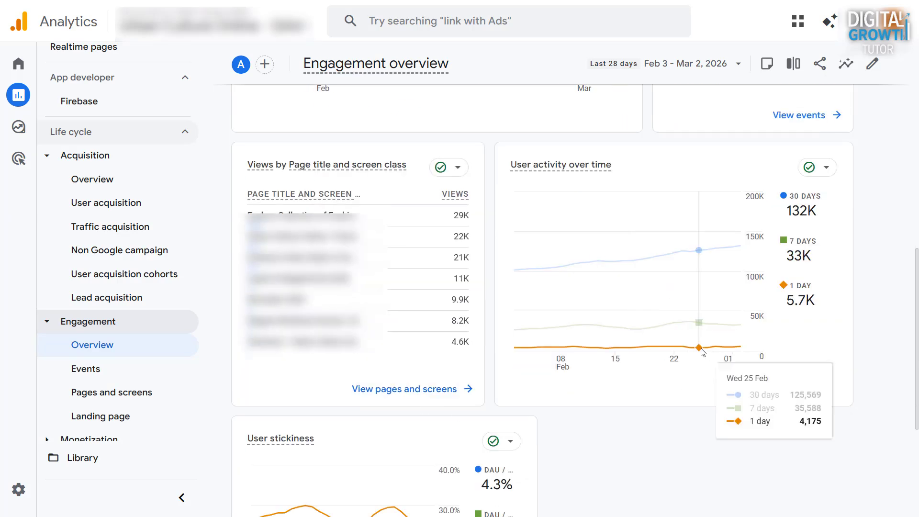
scroll(889, 259, down, 5)
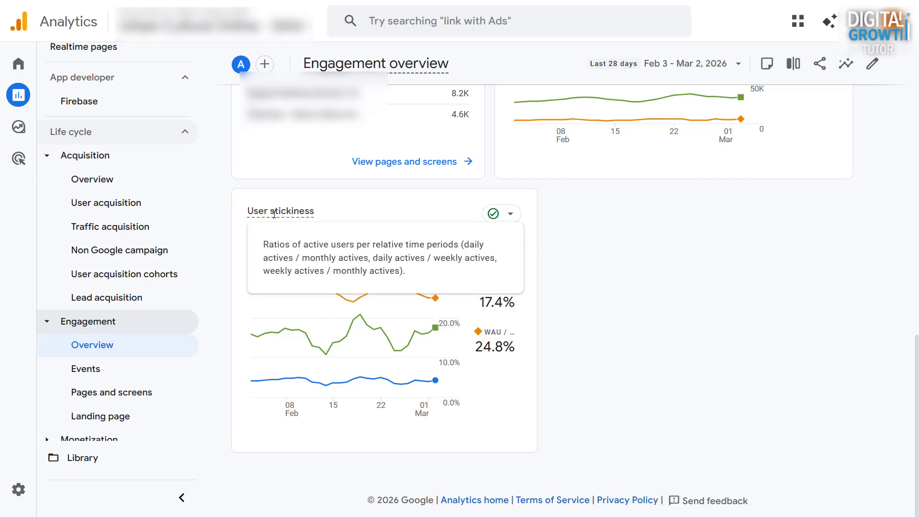
Open the Events report under Engagement and show 25 rows per page in its event table
click(102, 372)
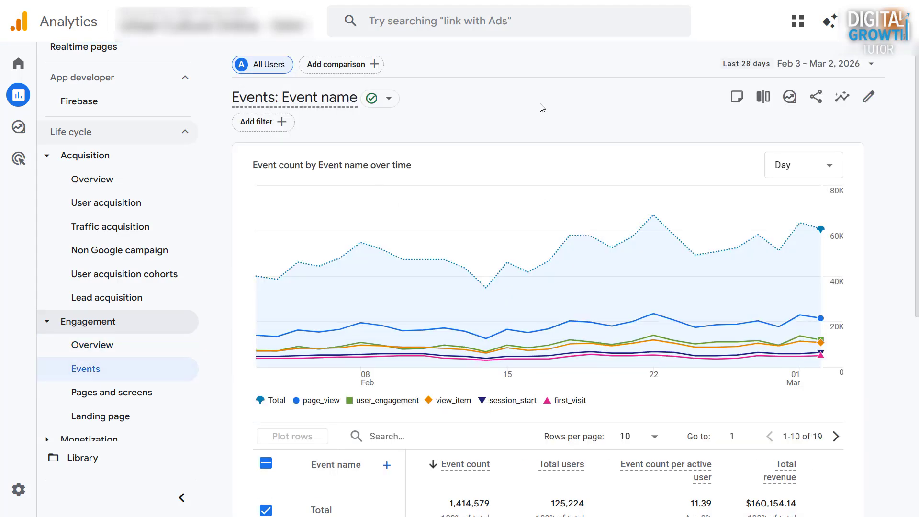
scroll(611, 132, down, 4)
click(639, 257)
click(626, 322)
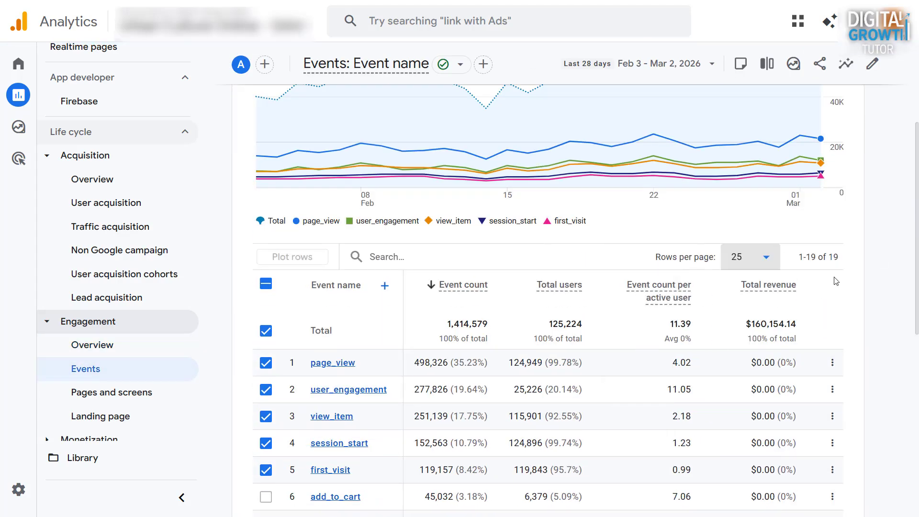
Go through all event rows of the Events table, checking the total revenue of the purchase event
scroll(882, 260, down, 3)
scroll(882, 260, down, 1)
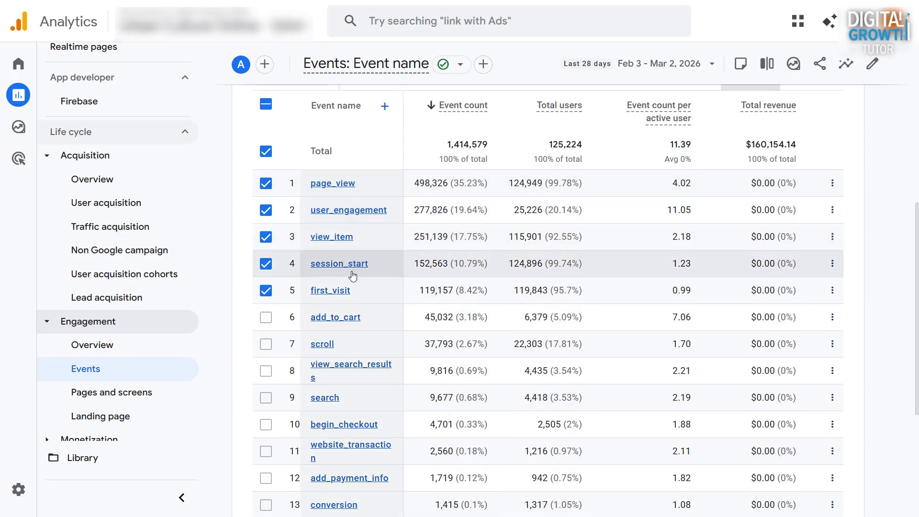
scroll(378, 405, down, 3)
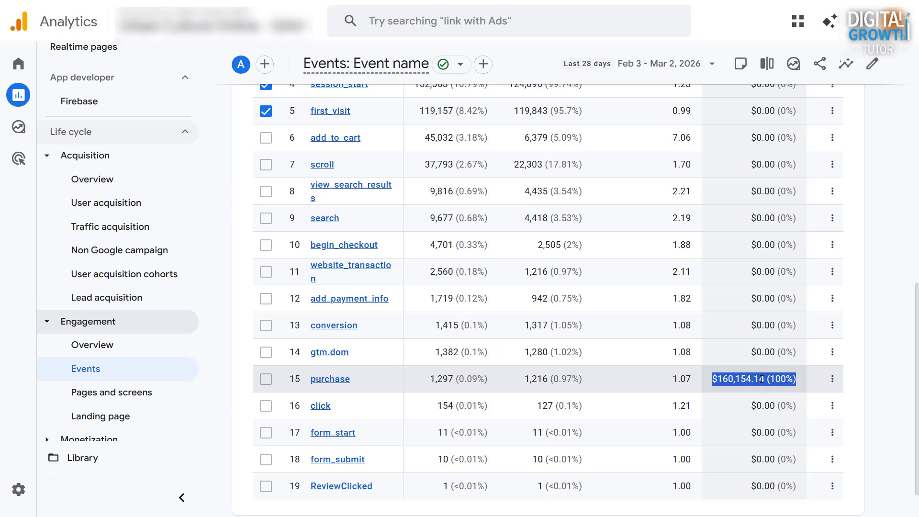
click(874, 387)
scroll(875, 387, down, 1)
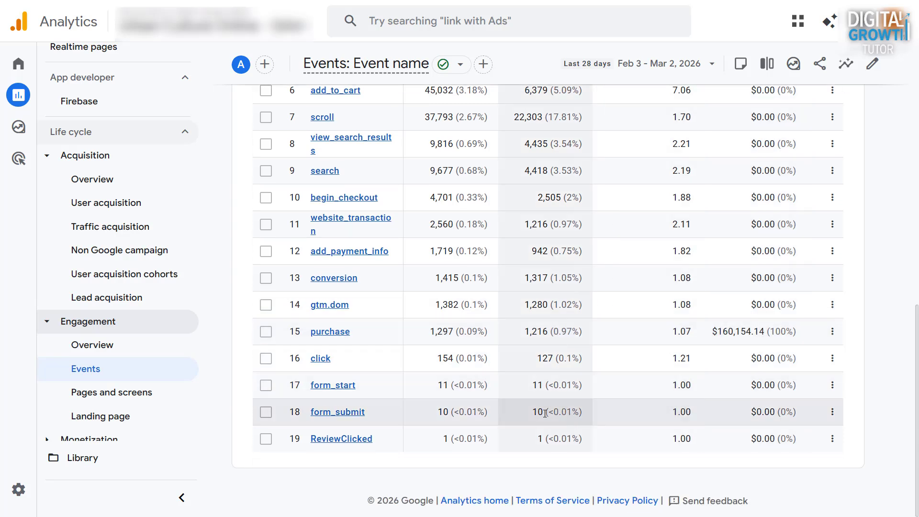
Open the Pages and screens report under Engagement and bring its page path table into view
click(131, 394)
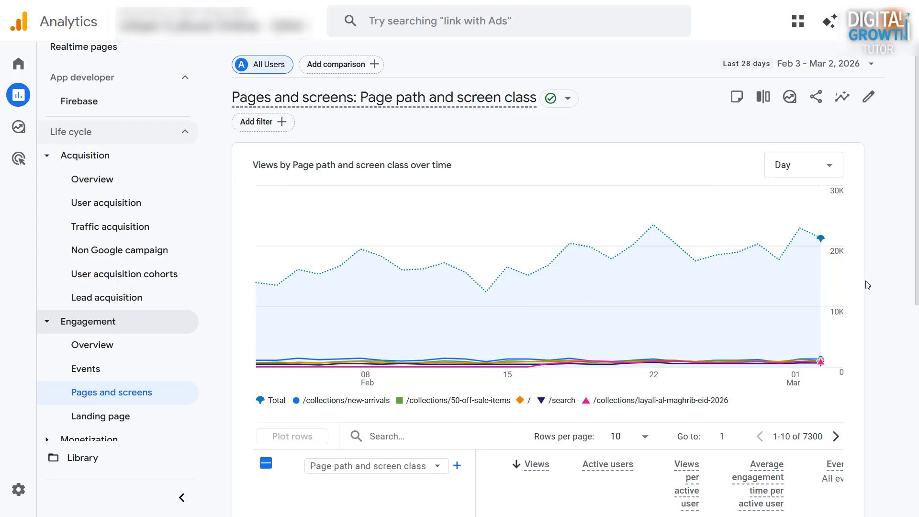
scroll(880, 280, down, 3)
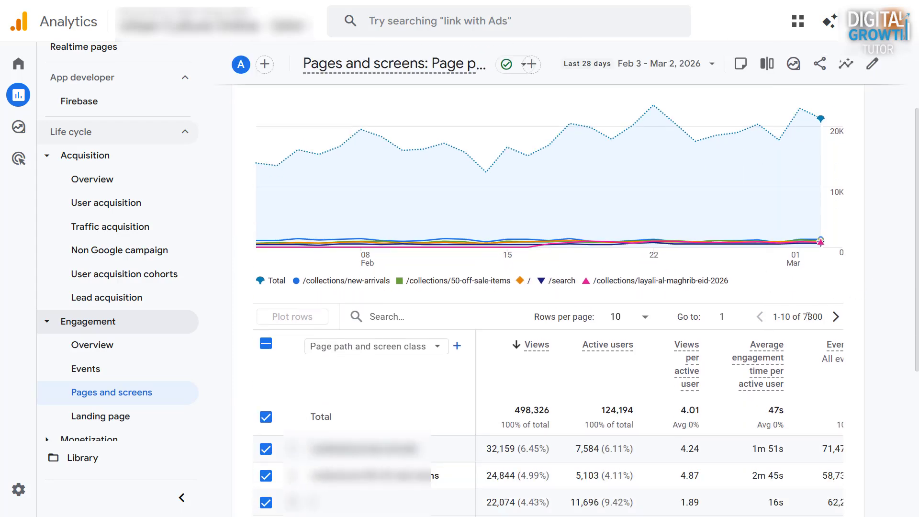
Show 250 rows per page in the Pages and screens table and go through its page path rows
click(628, 316)
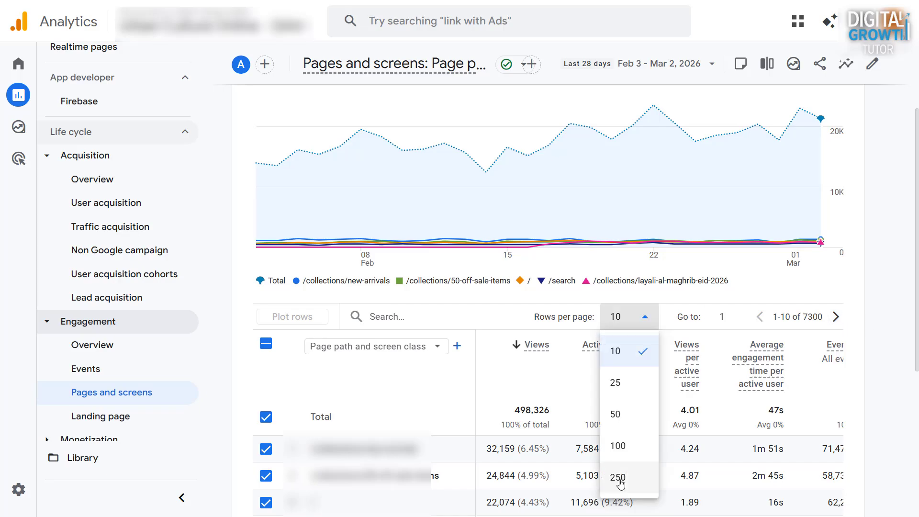
click(622, 479)
scroll(882, 275, down, 3)
scroll(890, 282, down, 20)
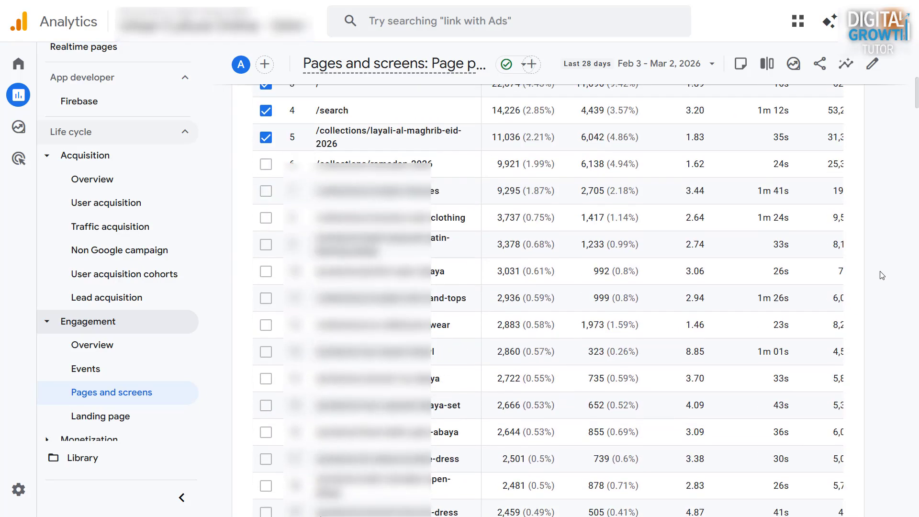
scroll(902, 291, down, 20)
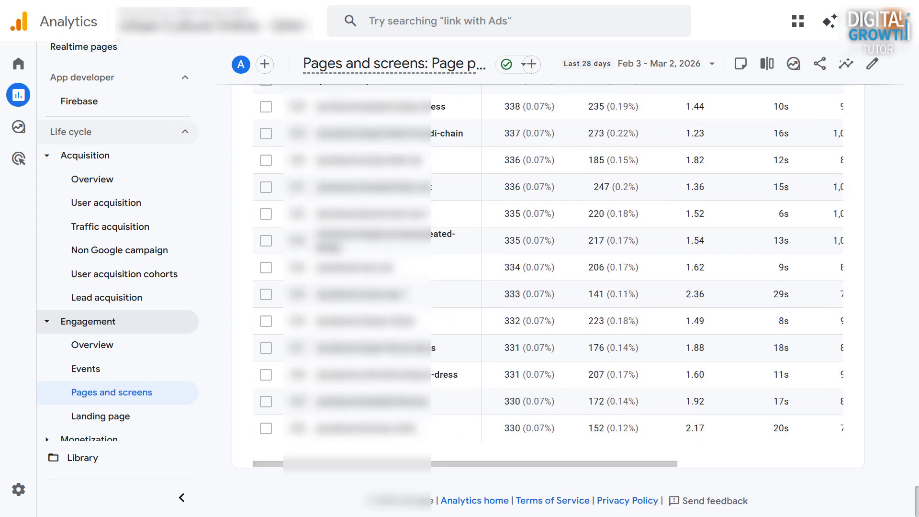
Check which primary dimensions are available for the Pages and screens table, keeping Page path and screen class
scroll(895, 288, up, 20)
scroll(528, 225, down, 2)
click(407, 345)
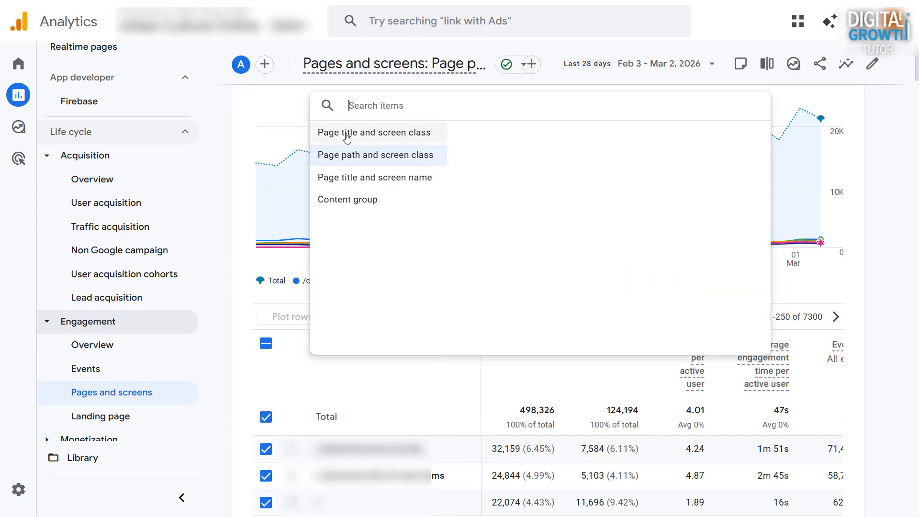
key(Escape)
Open the Landing page report under Engagement and limit its Key events column to the purchase event
click(140, 417)
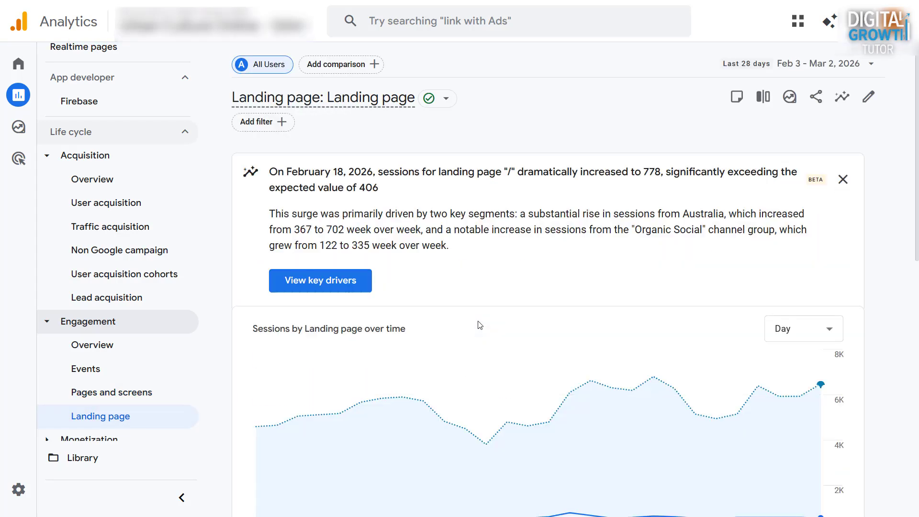
scroll(480, 326, down, 10)
scroll(913, 330, down, 1)
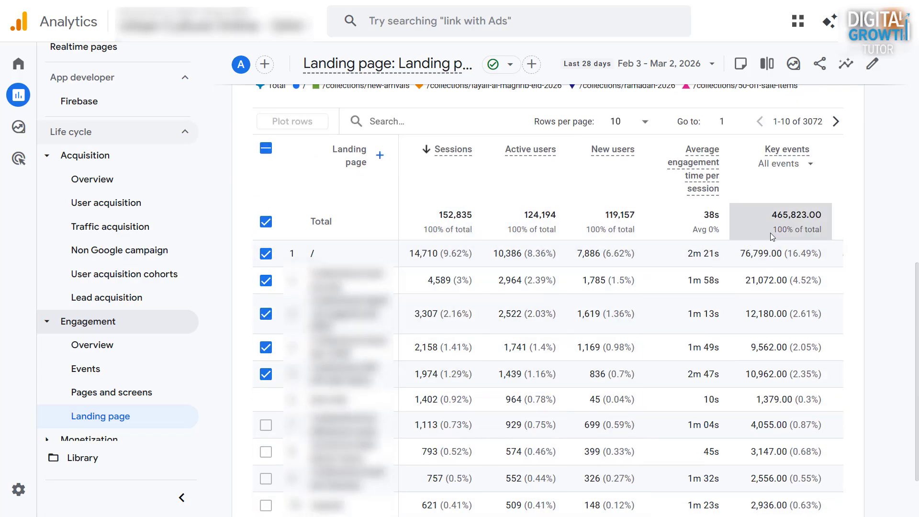
click(810, 165)
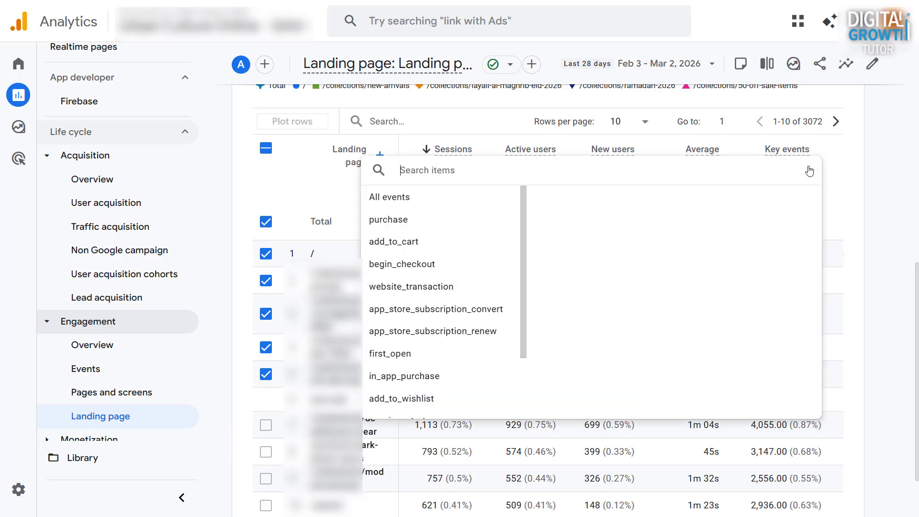
click(400, 220)
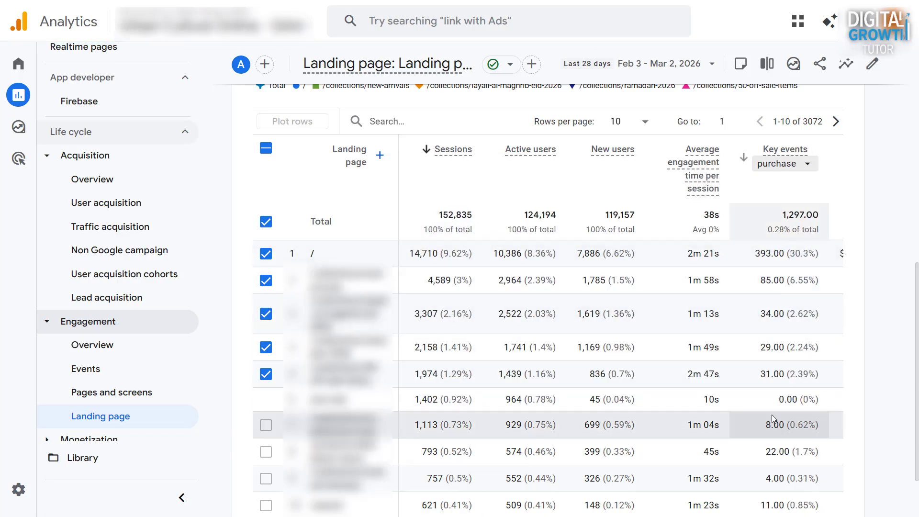
Switch the Key events column of the landing page table to add_to_cart and review the landing page rows
scroll(799, 297, up, 1)
click(800, 229)
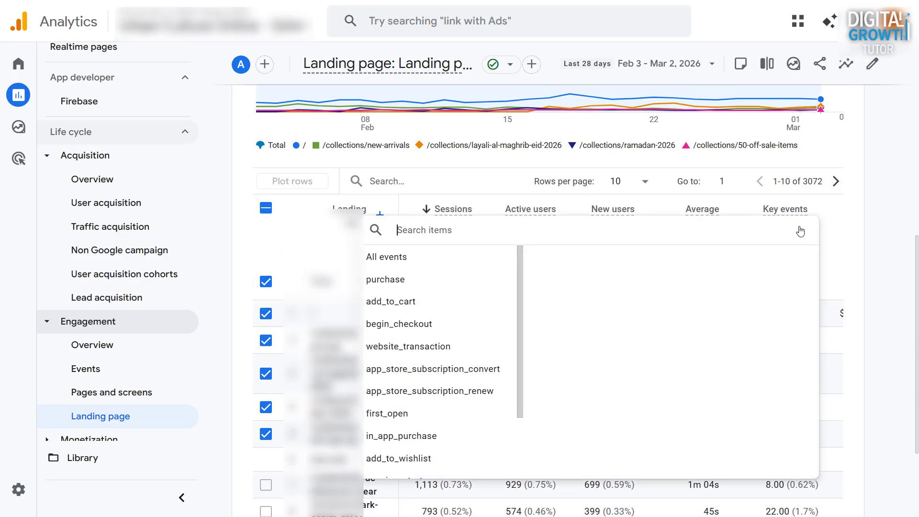
click(412, 302)
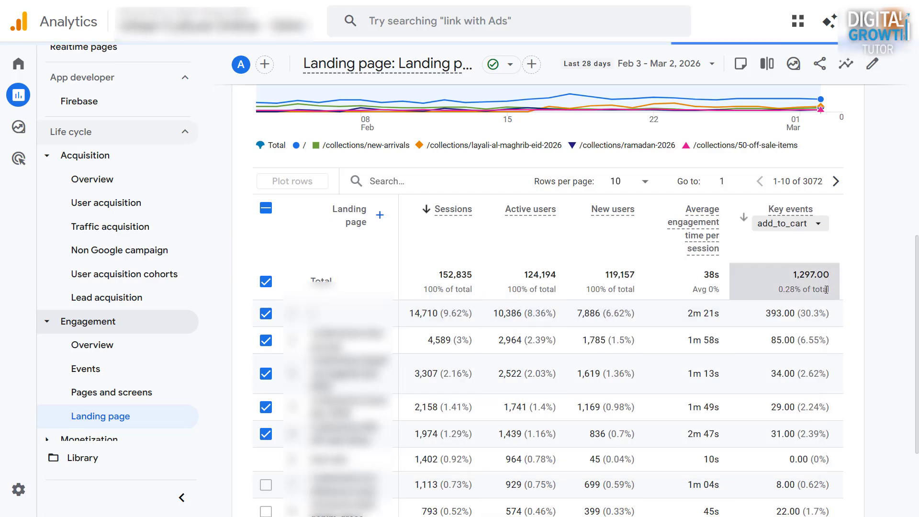
scroll(718, 297, down, 2)
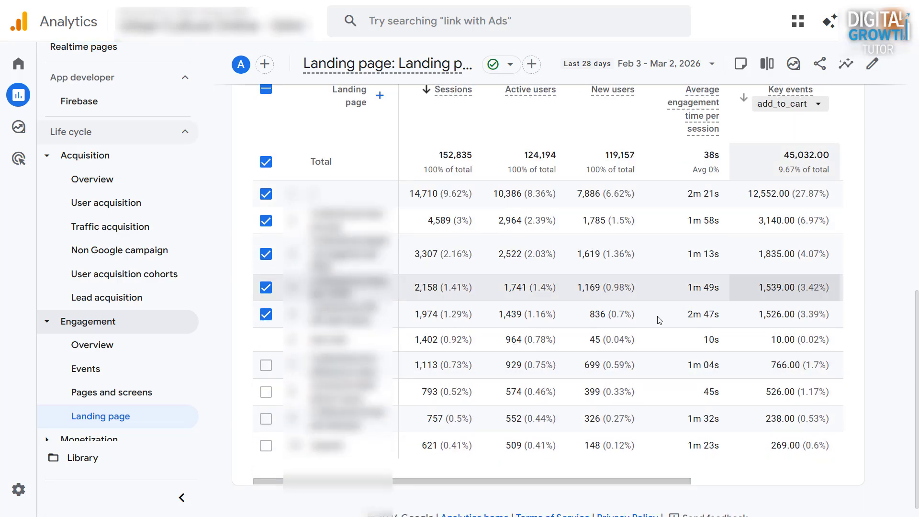
scroll(179, 362, down, 1)
Open the Monetization overview and read the definitions of its total, purchase and ad revenue metrics
click(92, 380)
scroll(135, 244, down, 2)
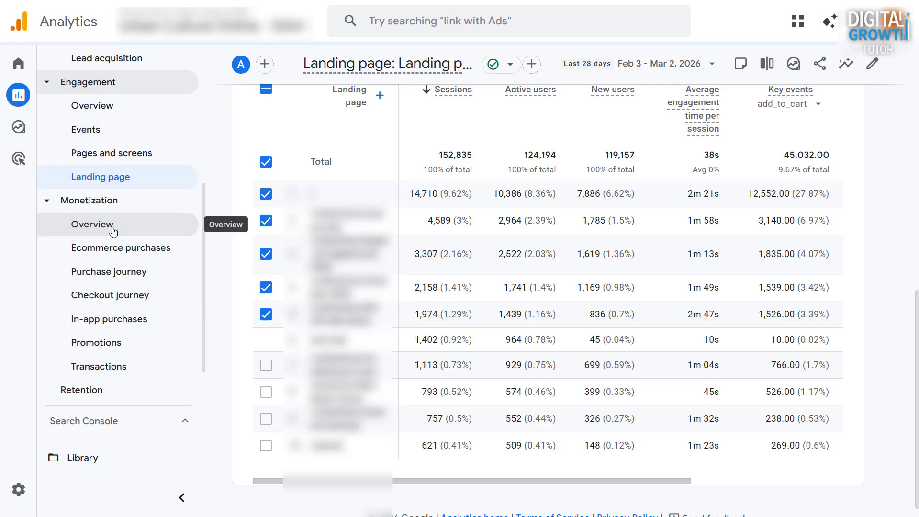
click(119, 226)
mouse_move(317, 154)
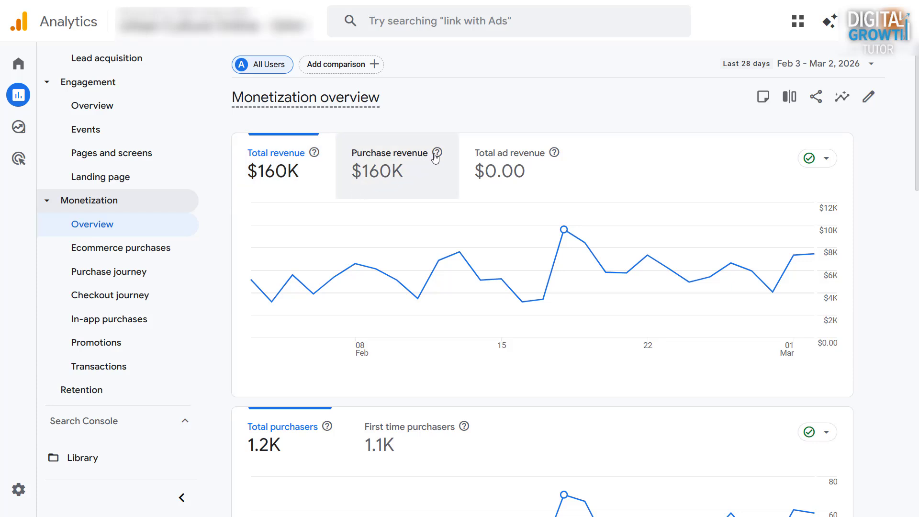
mouse_move(437, 154)
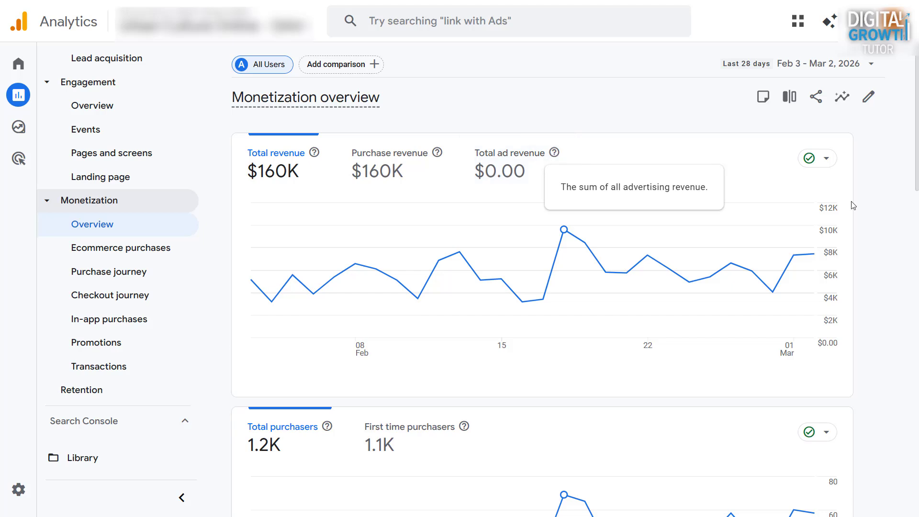
Read the definition of Total purchasers and switch the purchasers chart to First time purchasers
scroll(886, 225, down, 5)
scroll(885, 225, down, 1)
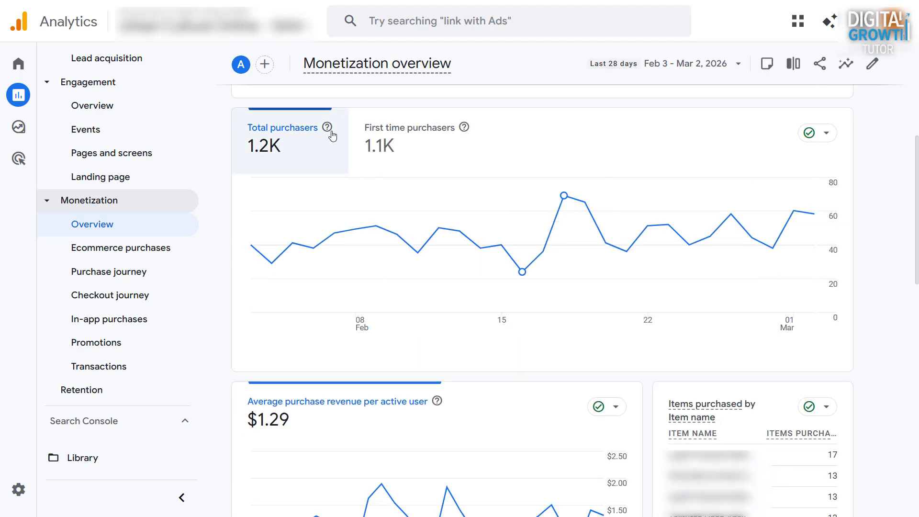
mouse_move(333, 136)
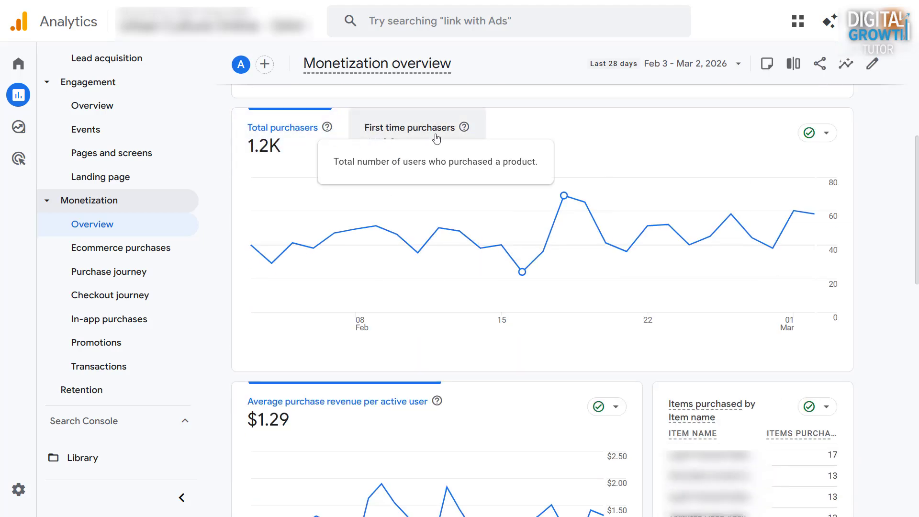
click(464, 129)
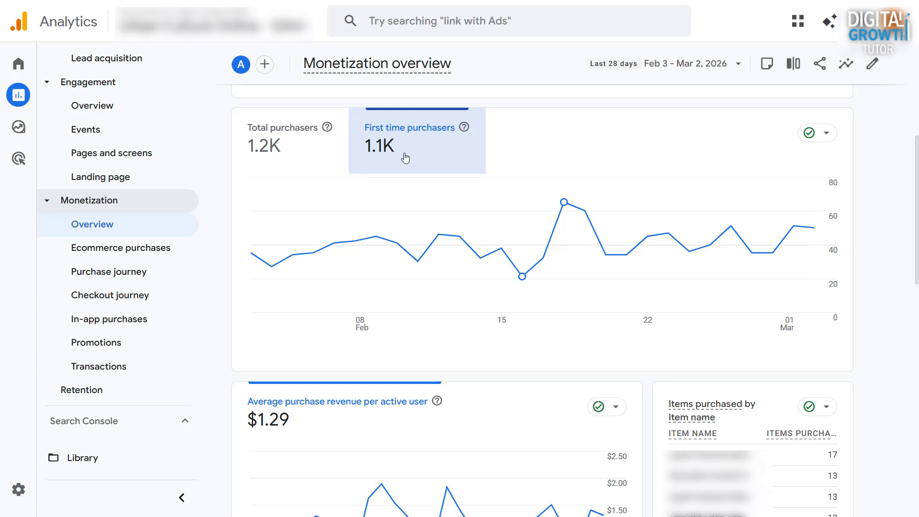
Examine the remaining Monetization overview cards, from average purchase revenue per active user through items, promotions and coupons to product revenue
scroll(406, 157, down, 3)
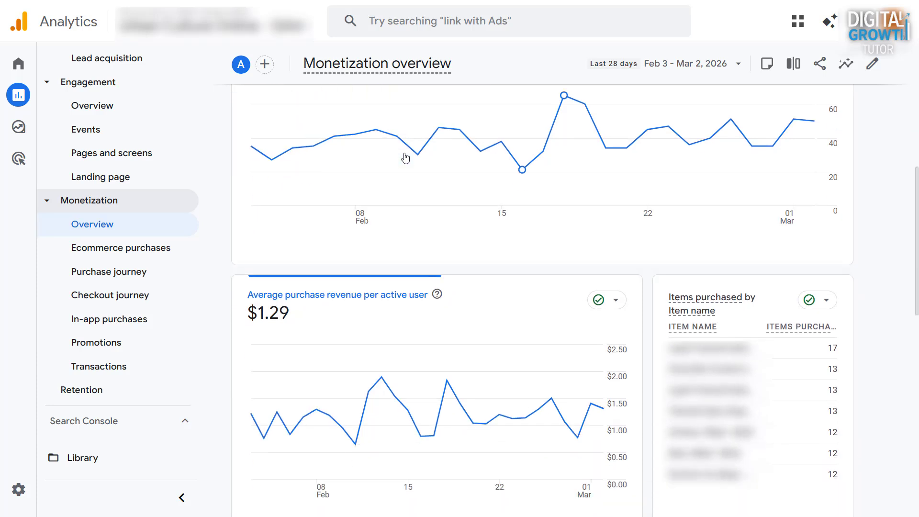
scroll(406, 158, down, 1)
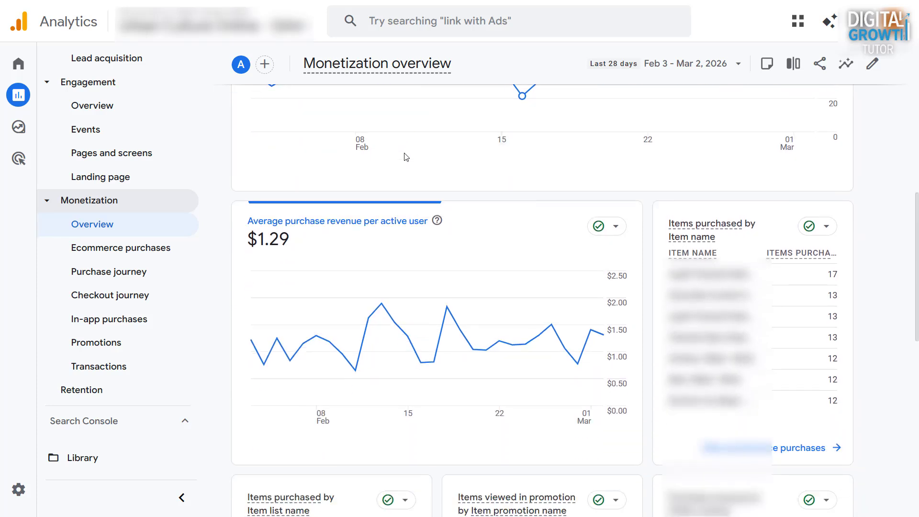
scroll(404, 157, down, 1)
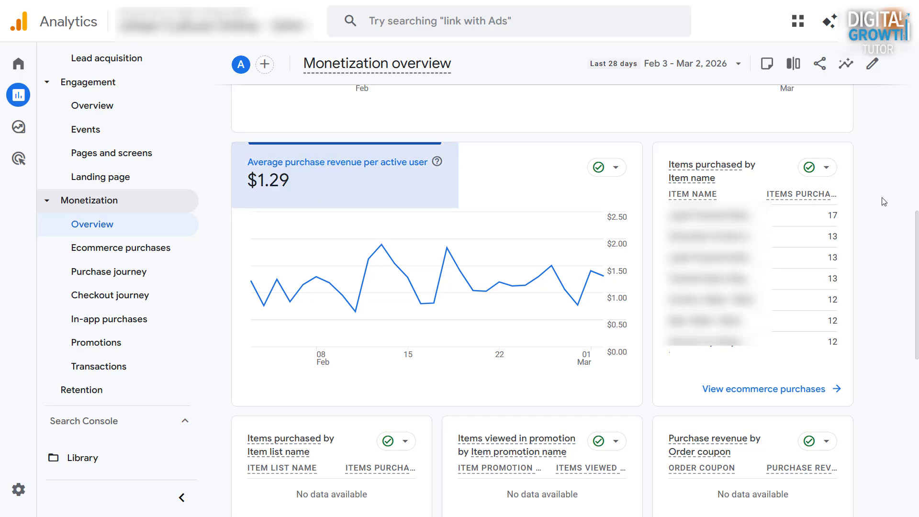
scroll(853, 297, down, 1)
scroll(731, 324, down, 4)
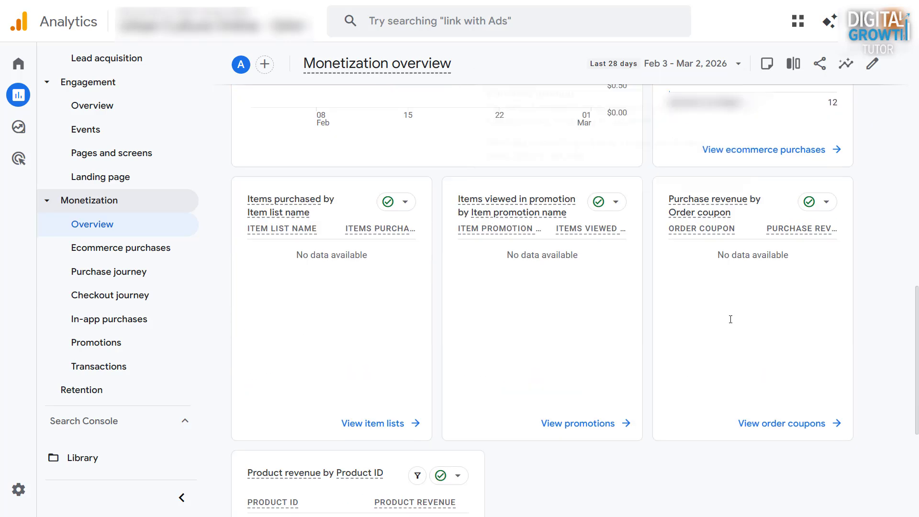
scroll(889, 324, down, 3)
scroll(888, 324, up, 1)
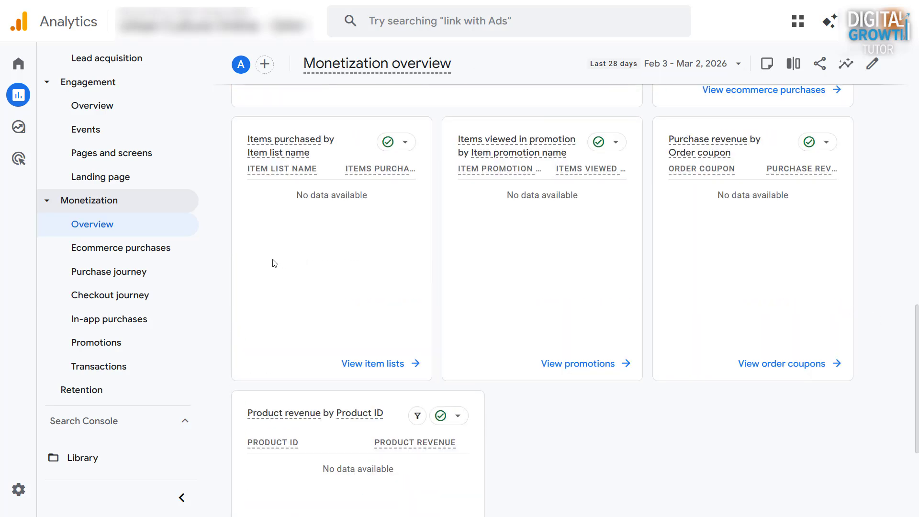
Open the Ecommerce purchases report with 250 rows per page and go through its item table and column definitions
click(180, 250)
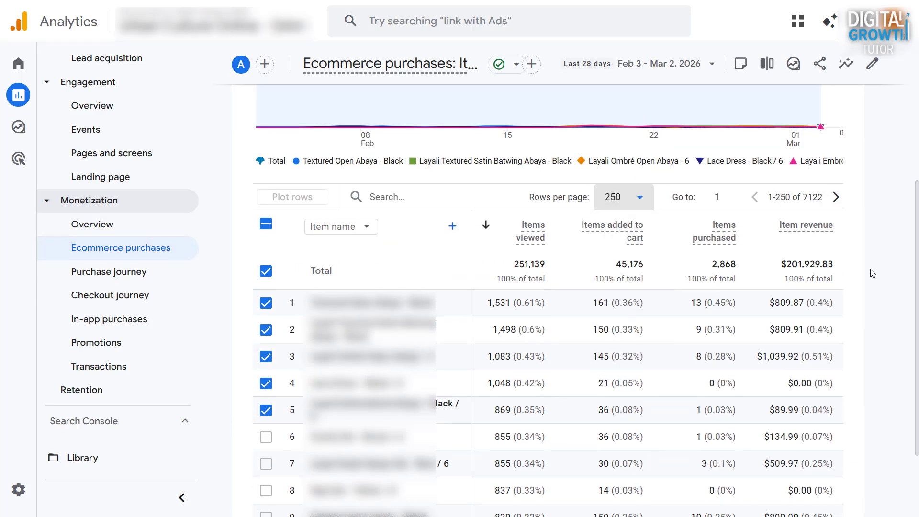
scroll(874, 273, down, 20)
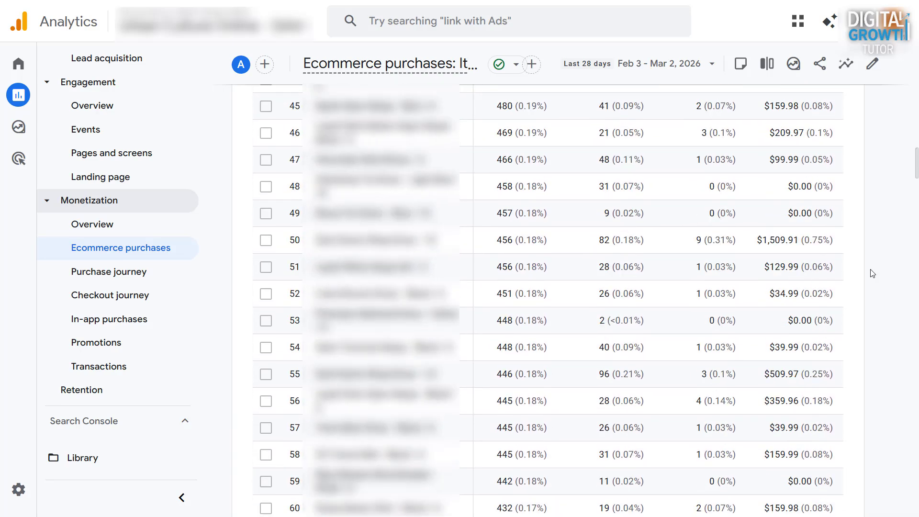
scroll(873, 273, down, 20)
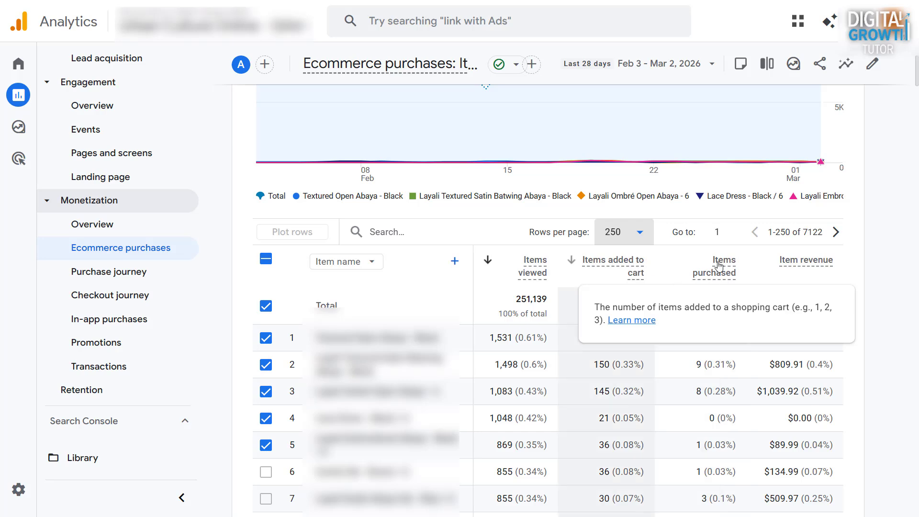
scroll(904, 280, down, 2)
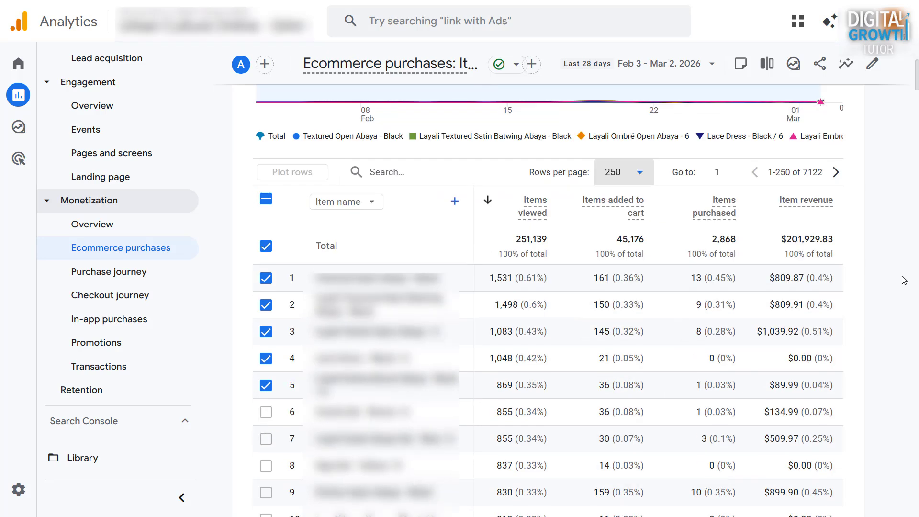
Open the Purchase journey report and examine its funnel steps from session start to purchase and its device category table
click(131, 273)
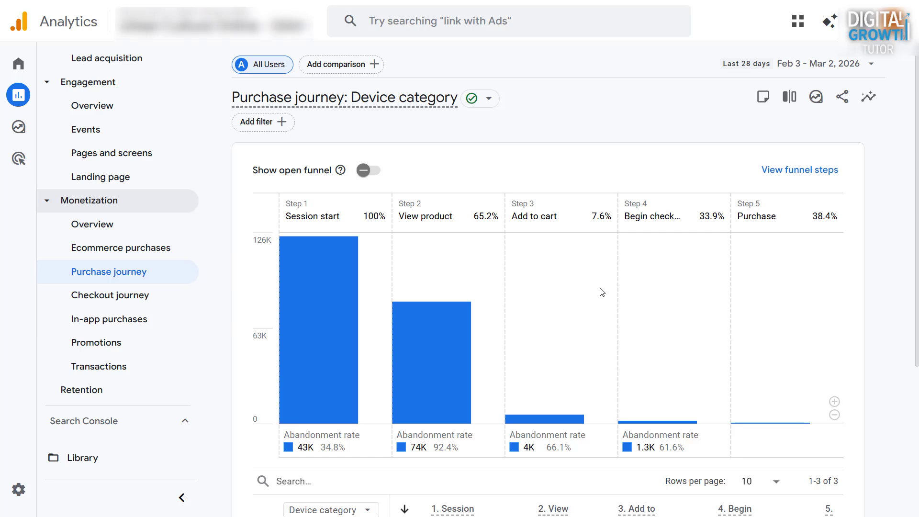
mouse_move(346, 332)
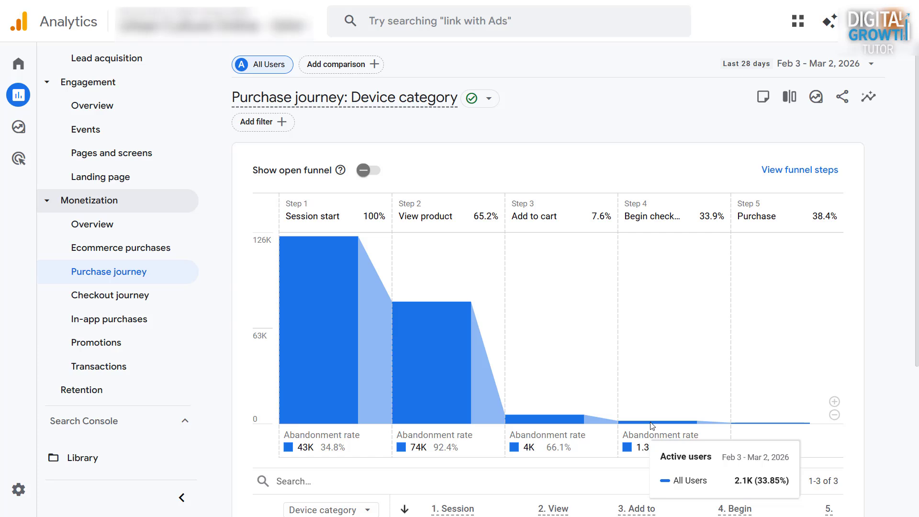
scroll(776, 403, down, 1)
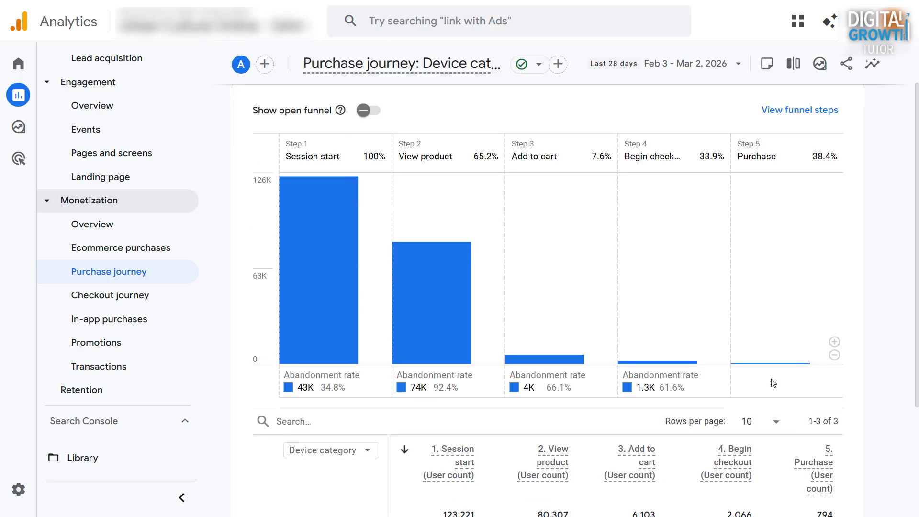
mouse_move(748, 367)
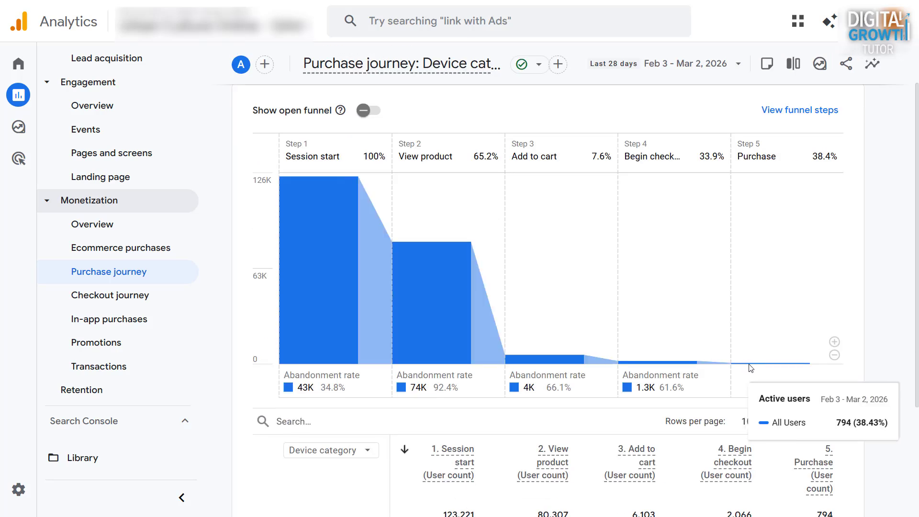
scroll(748, 368, down, 3)
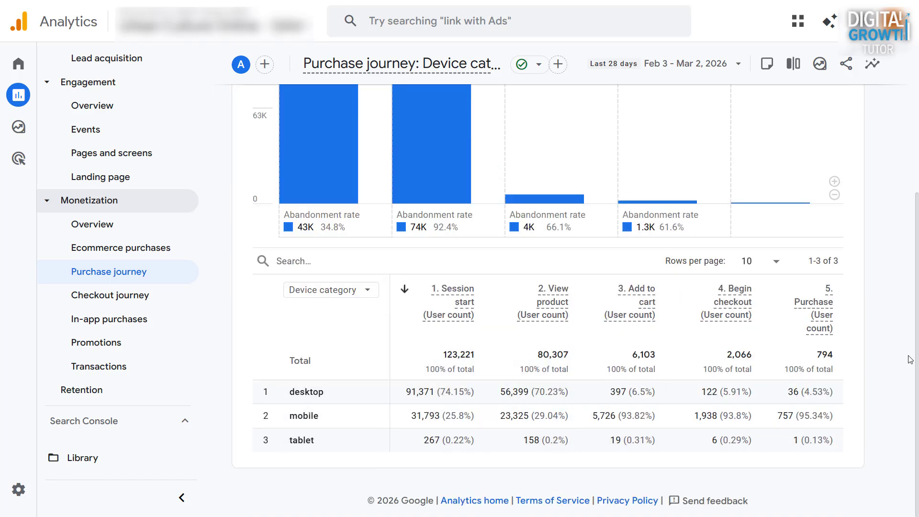
Review the Checkout journey funnel with its device category table, and open the In-app purchases report
click(146, 294)
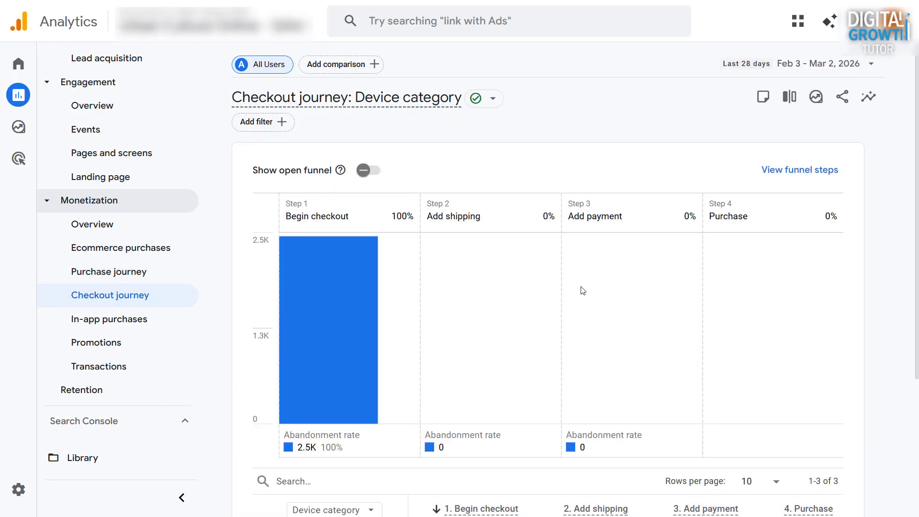
scroll(583, 290, down, 4)
click(139, 325)
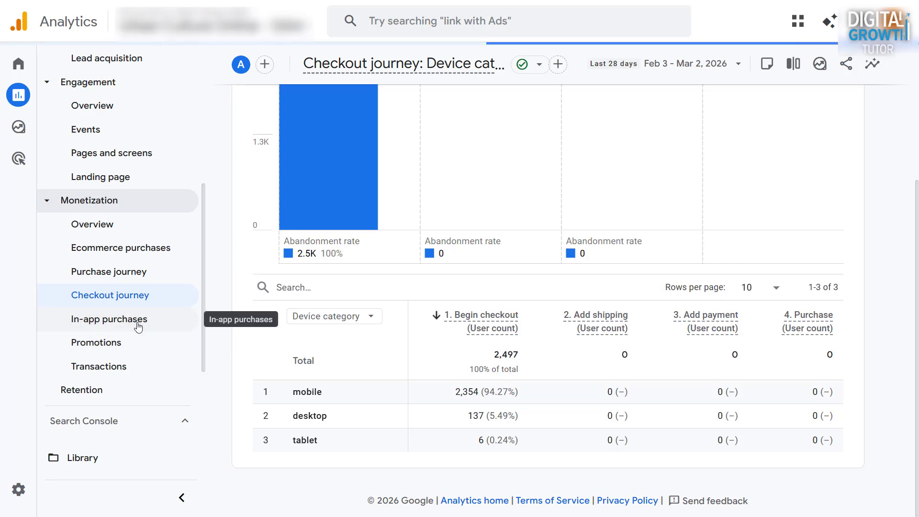
scroll(120, 297, down, 1)
Look at the Promotions report under Monetization and open the Transactions report
click(119, 286)
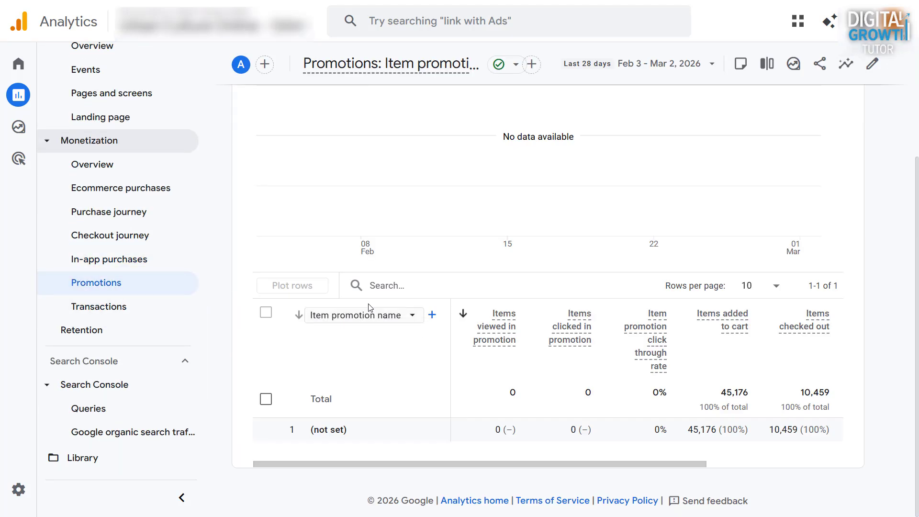
click(117, 307)
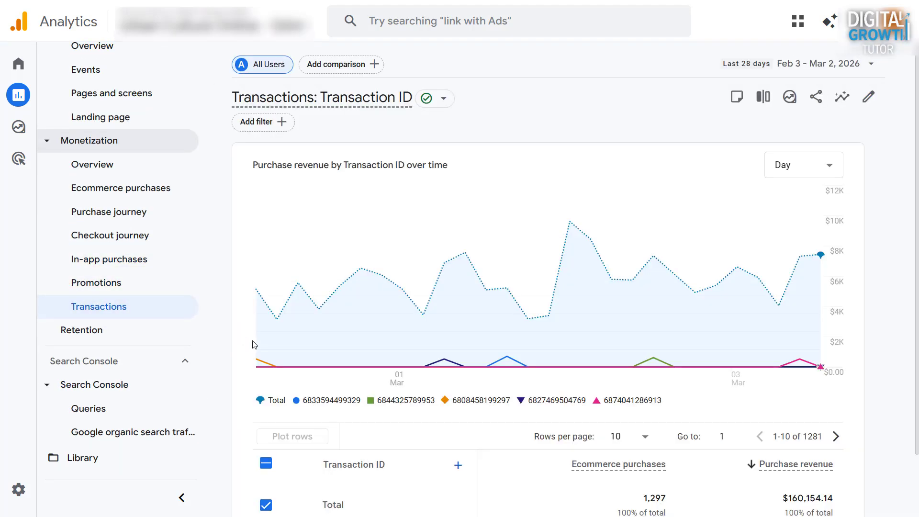
Examine the Transactions report's table of transaction IDs with ecommerce purchases and purchase revenue
scroll(680, 269, down, 3)
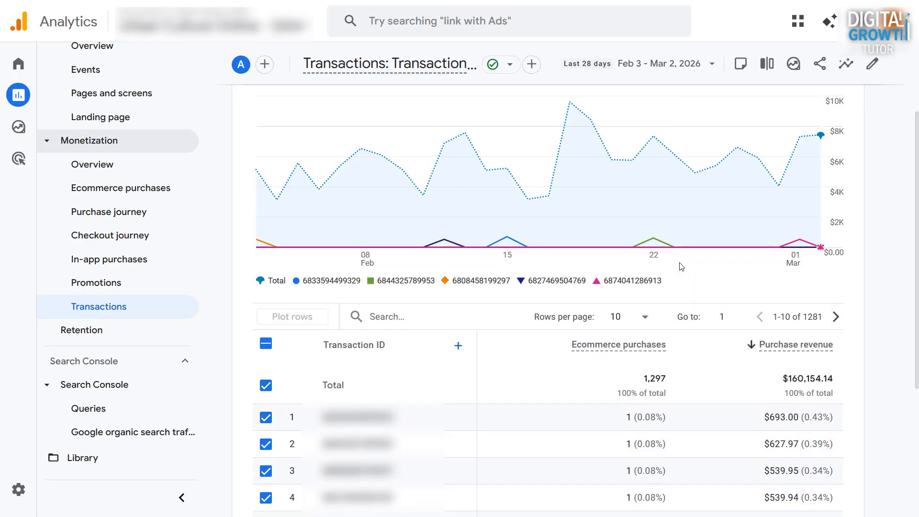
scroll(681, 267, down, 1)
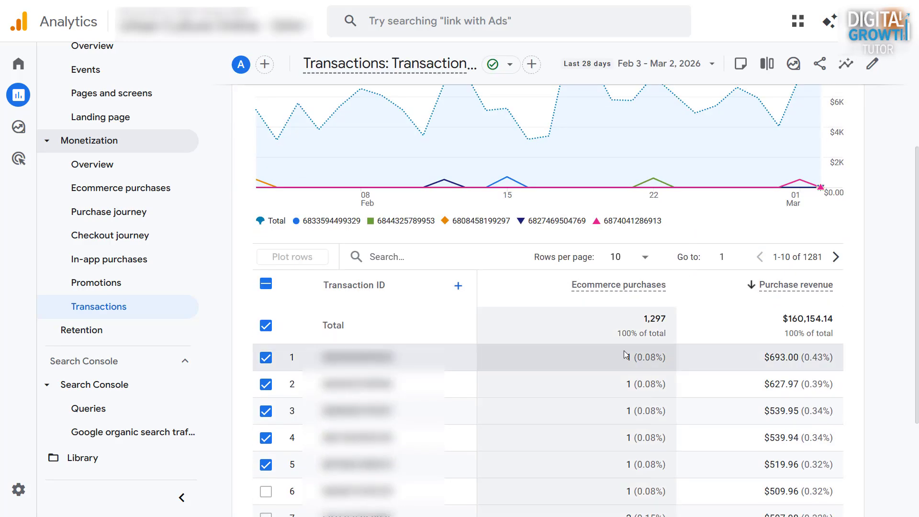
scroll(624, 354, down, 3)
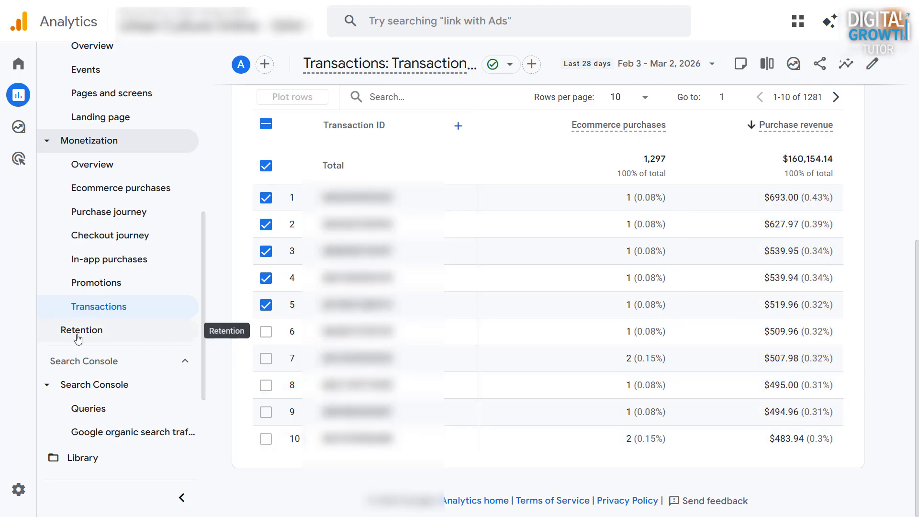
Open the Retention overview and go through its cohort, user retention, user engagement and average 120d value charts
click(78, 331)
scroll(851, 334, down, 1)
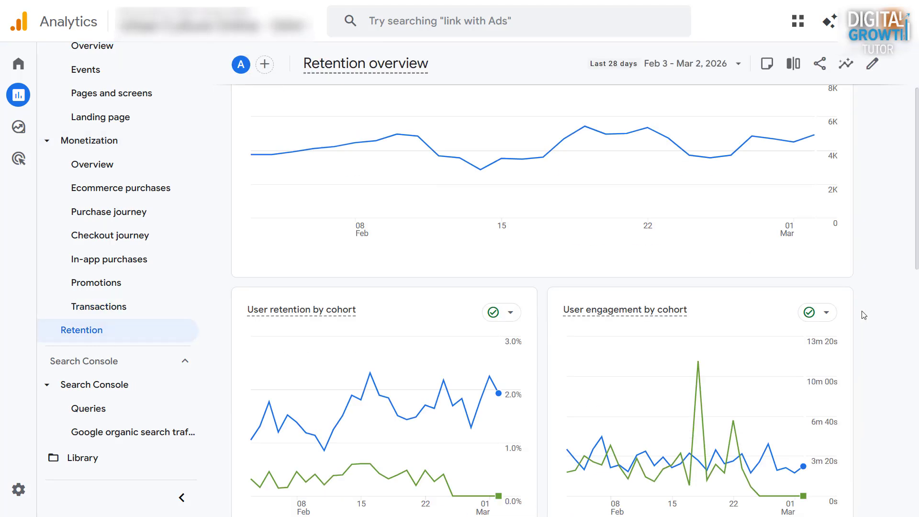
scroll(864, 315, down, 2)
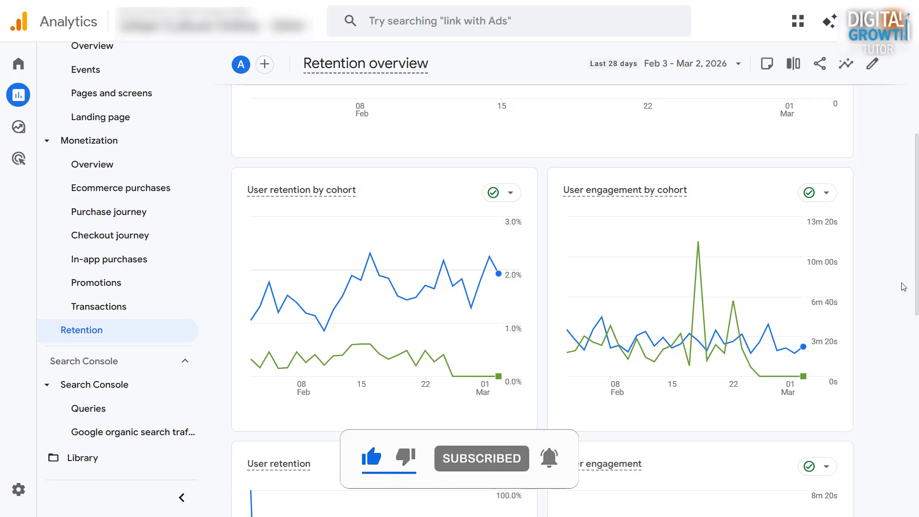
scroll(796, 206, down, 5)
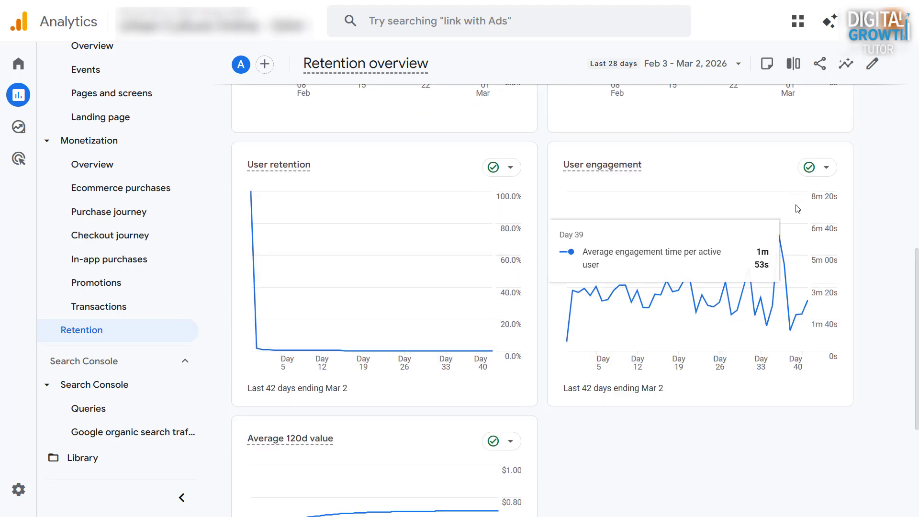
mouse_move(253, 205)
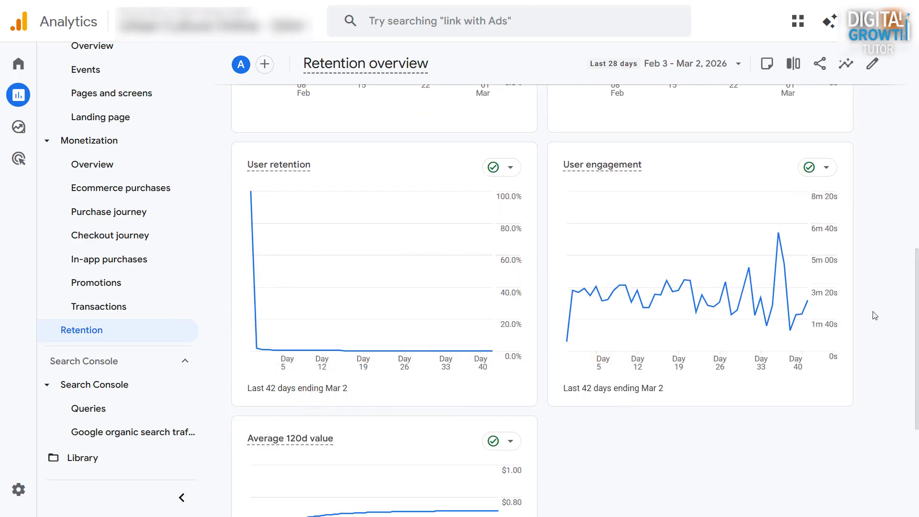
mouse_move(582, 297)
scroll(891, 288, down, 4)
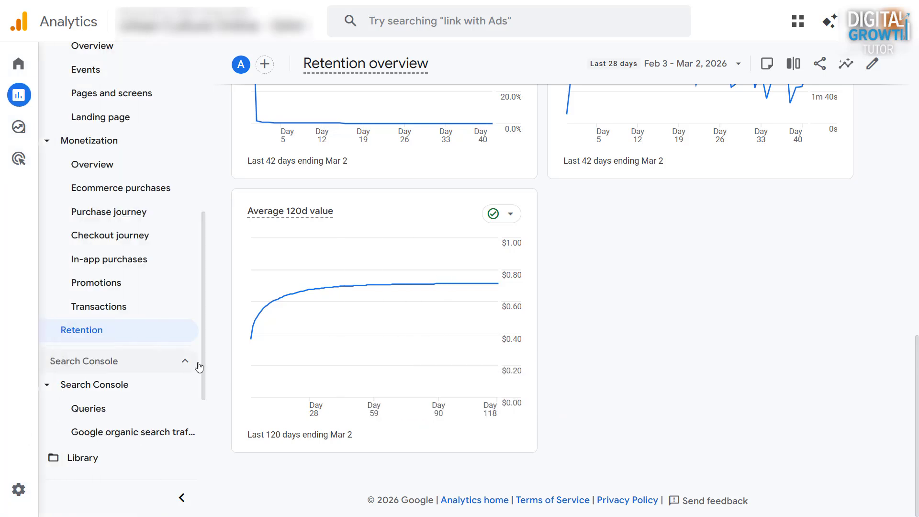
Open the Search Console Queries report and examine its table of clicks, impressions, click through rate and average position
scroll(199, 371, down, 1)
click(127, 351)
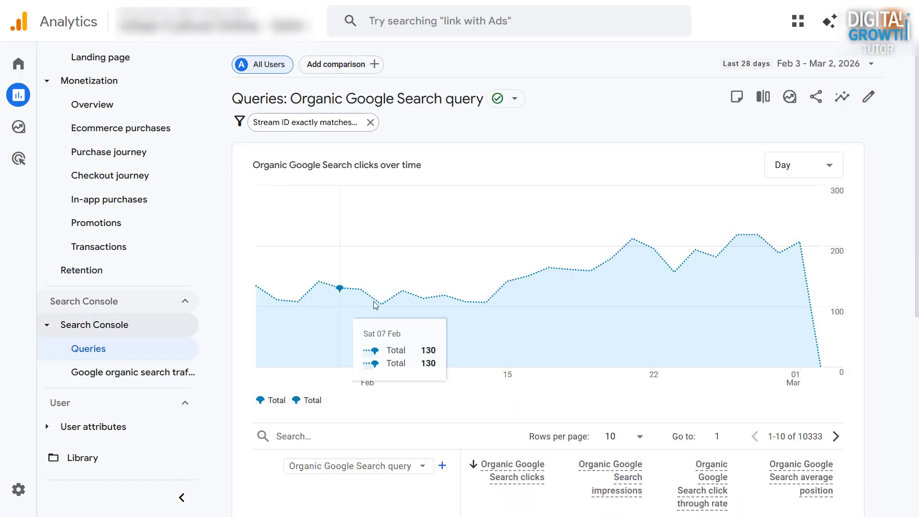
scroll(845, 271, down, 7)
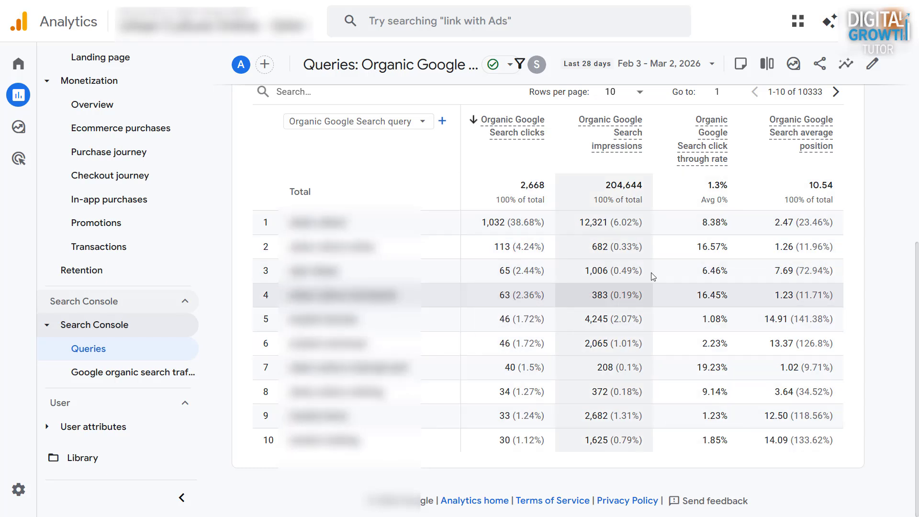
scroll(776, 253, up, 1)
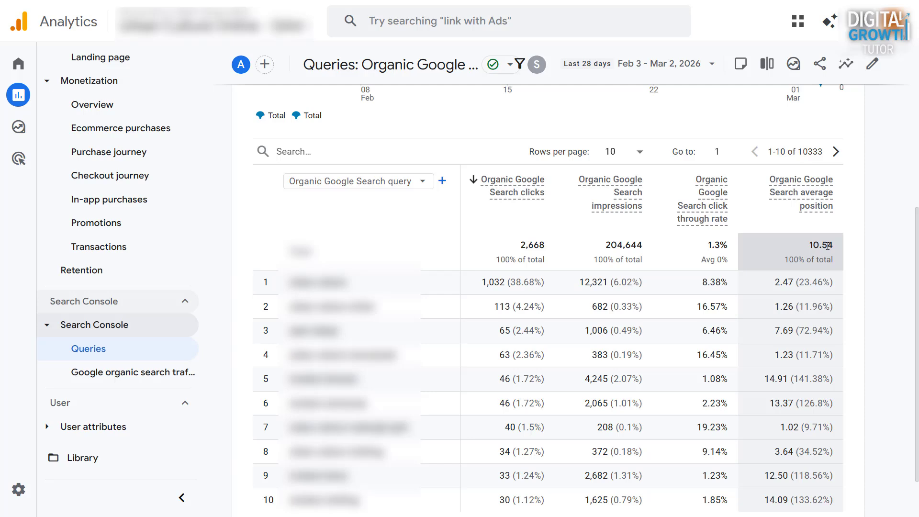
click(423, 181)
scroll(870, 263, down, 1)
Open the Google organic search traffic report, show more rows per page and review its landing page metrics and column definitions
click(144, 372)
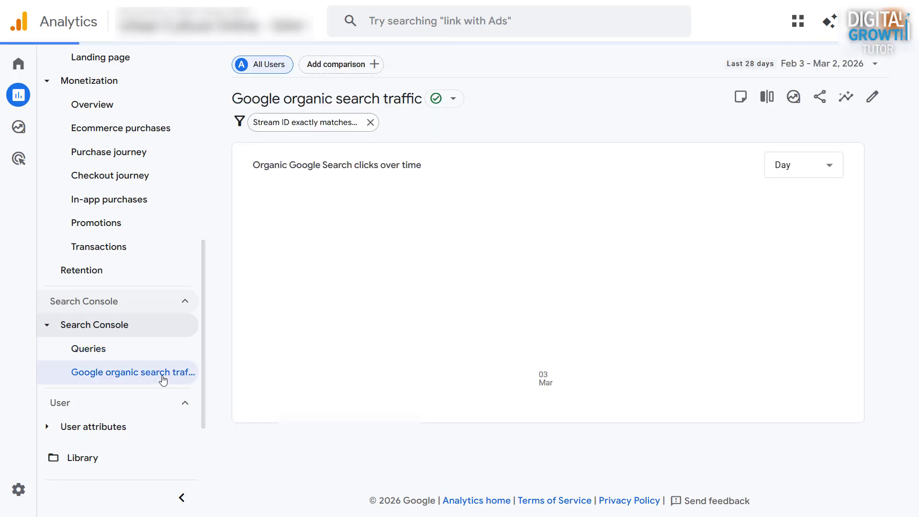
scroll(548, 288, down, 4)
scroll(548, 288, down, 1)
click(623, 137)
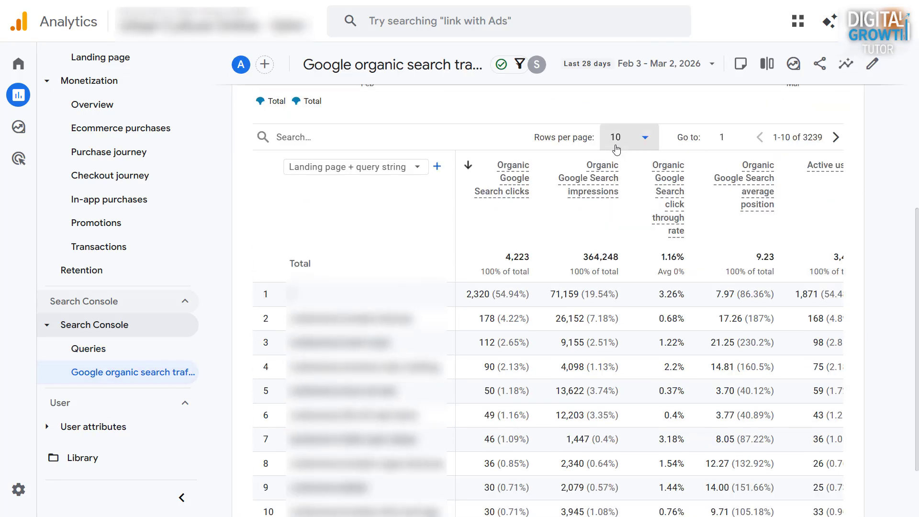
click(623, 269)
scroll(857, 228, down, 1)
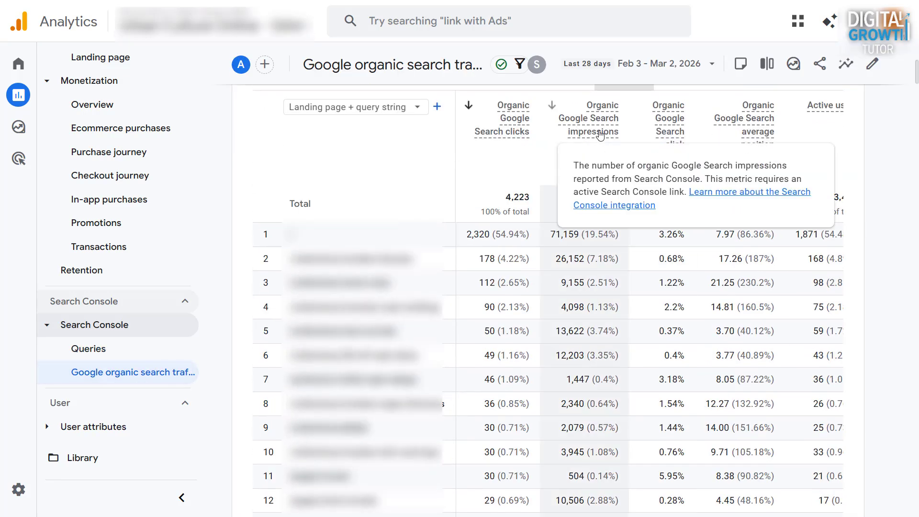
mouse_move(673, 122)
scroll(909, 158, down, 2)
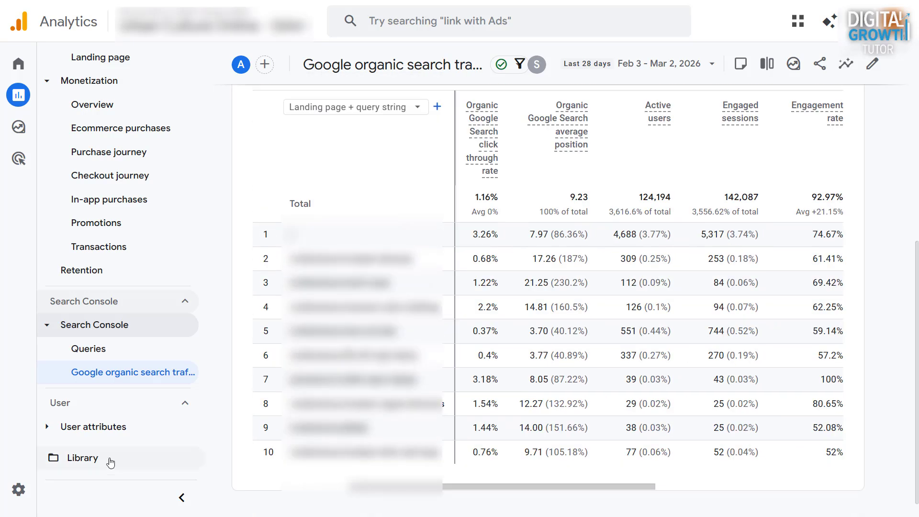
Open the User attributes overview and review active users by country, city, gender, interests, age and language
click(59, 428)
click(47, 353)
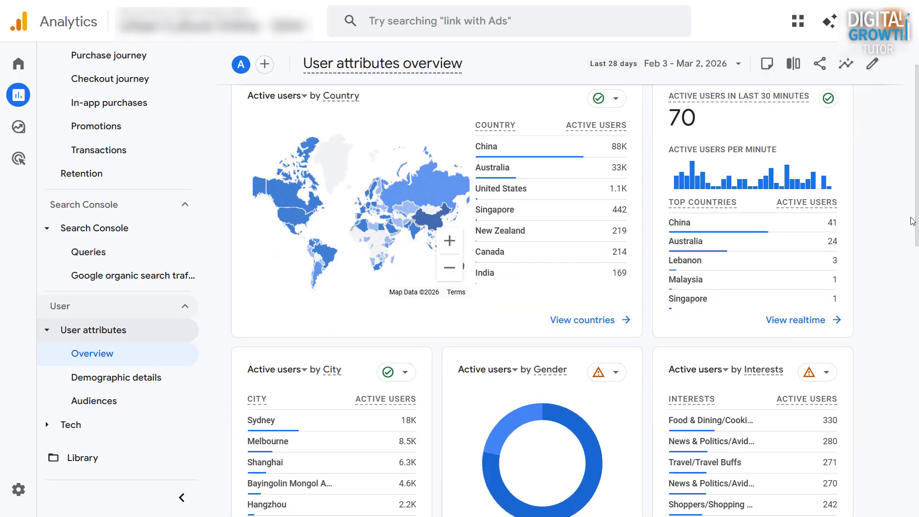
scroll(344, 216, down, 5)
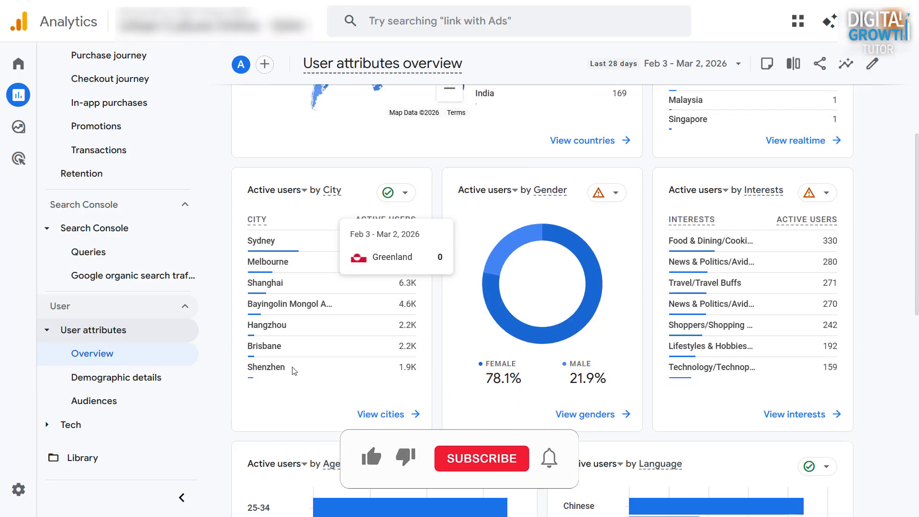
scroll(850, 201, down, 5)
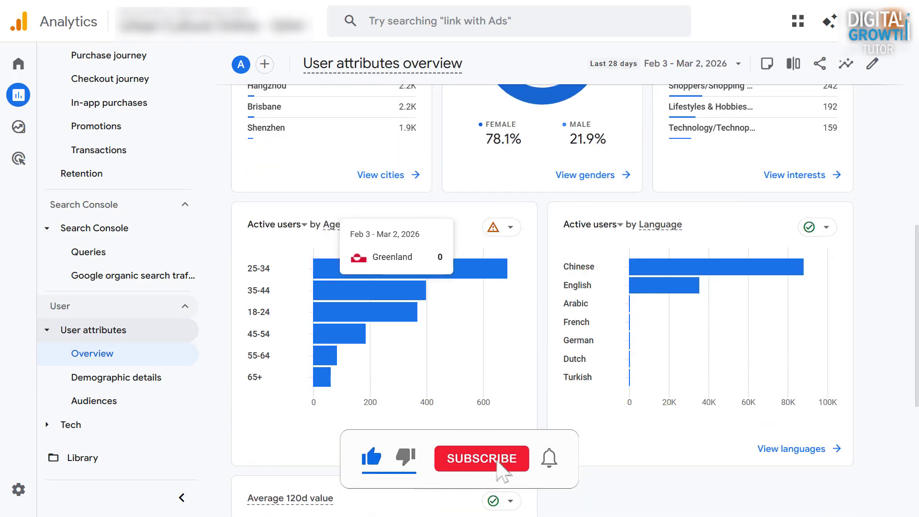
scroll(759, 234, down, 5)
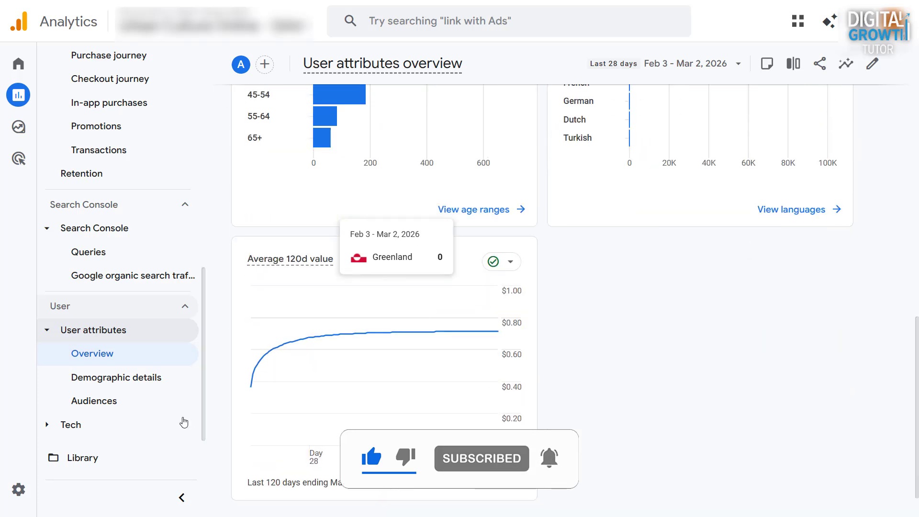
Review the Demographic details table by country through to total revenue and list its alternative dimensions
scroll(722, 301, down, 6)
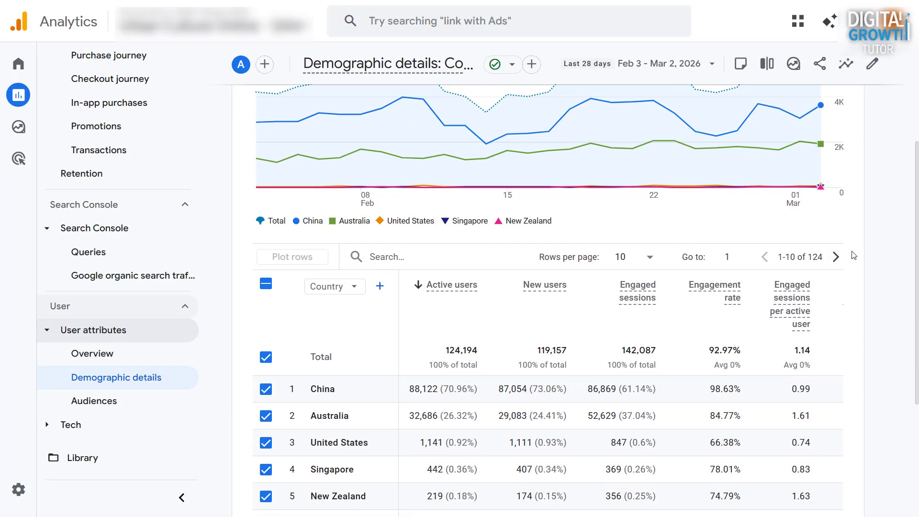
scroll(722, 301, right, 10)
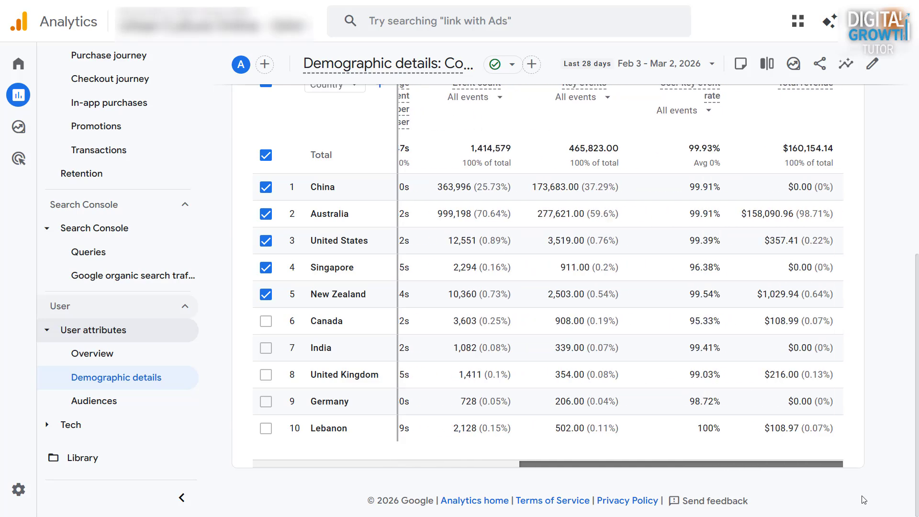
scroll(389, 307, up, 3)
click(350, 210)
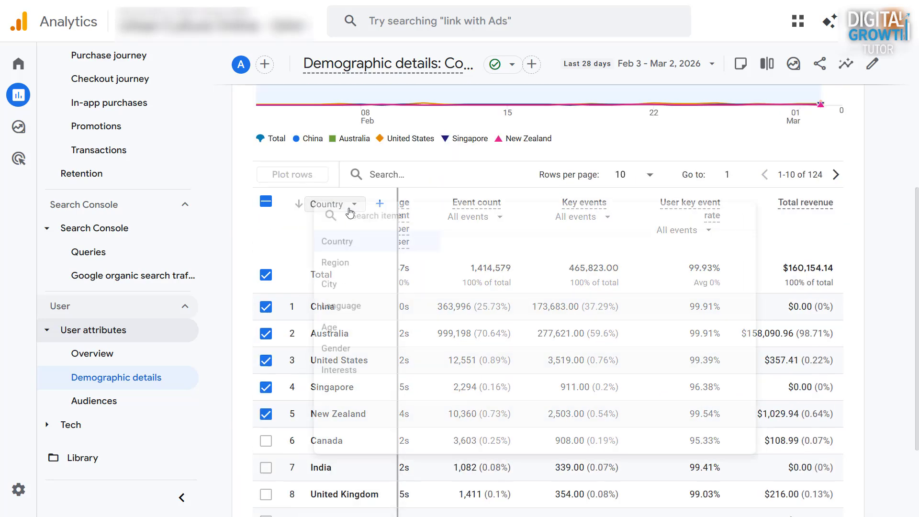
Open the report Library and look through its collections and the list of available reports
click(82, 458)
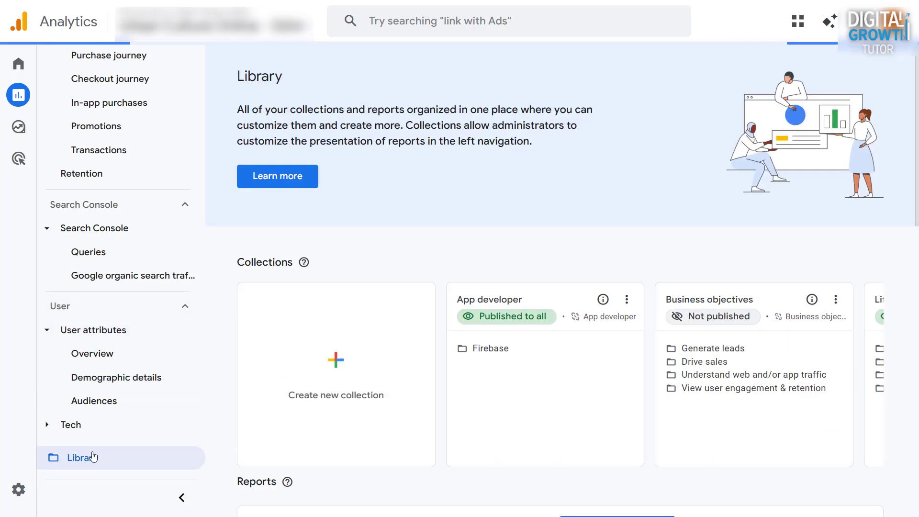
scroll(642, 238, down, 1)
scroll(641, 238, down, 7)
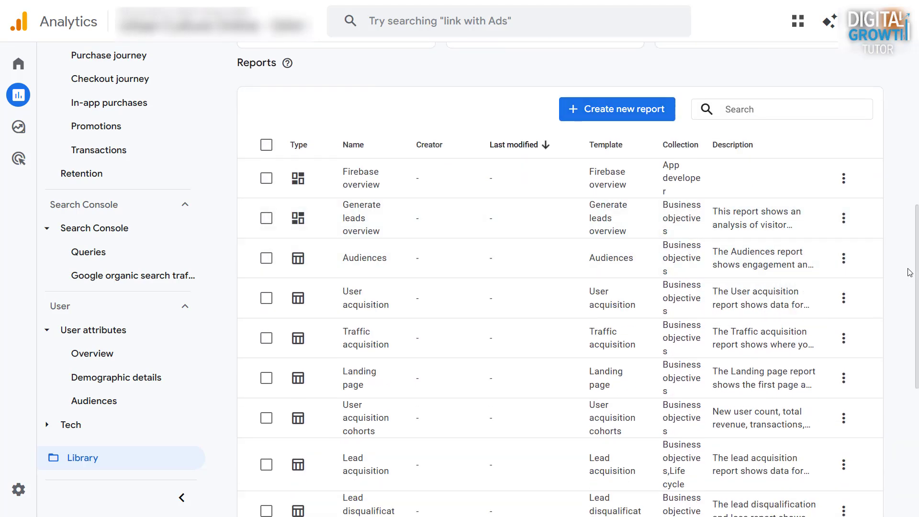
scroll(908, 258, down, 5)
scroll(905, 239, down, 2)
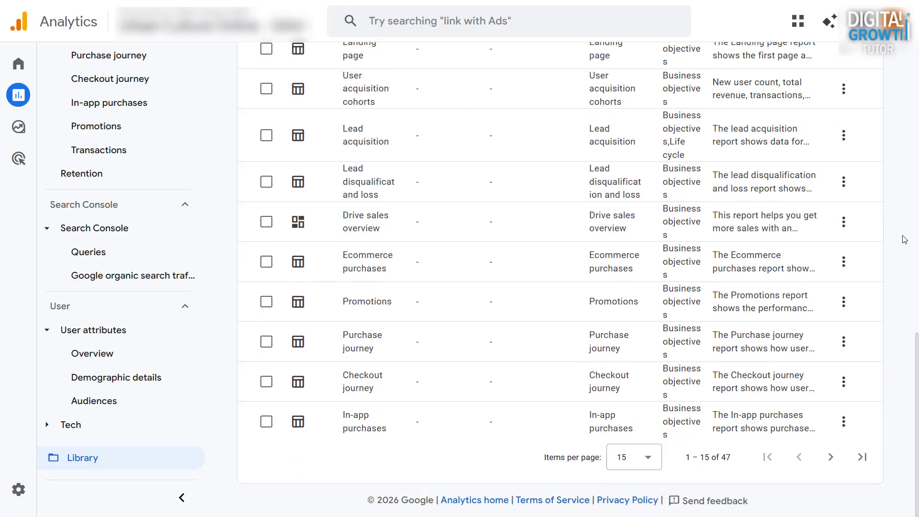
scroll(530, 329, up, 8)
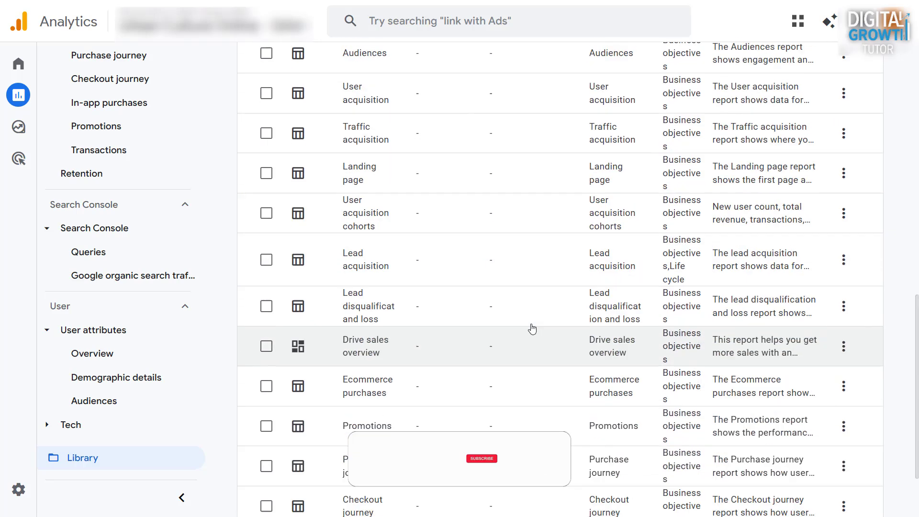
Select and deselect the Firebase overview report in the Library, and show its available actions
click(267, 208)
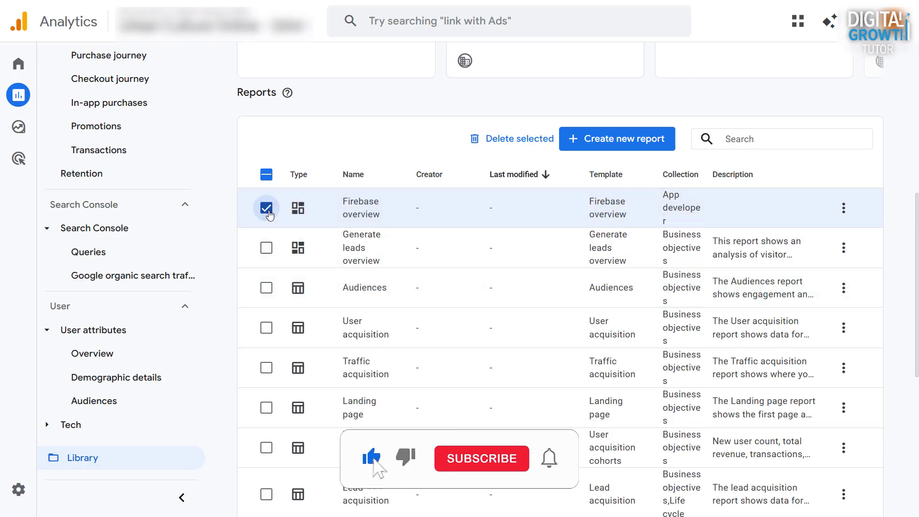
click(268, 209)
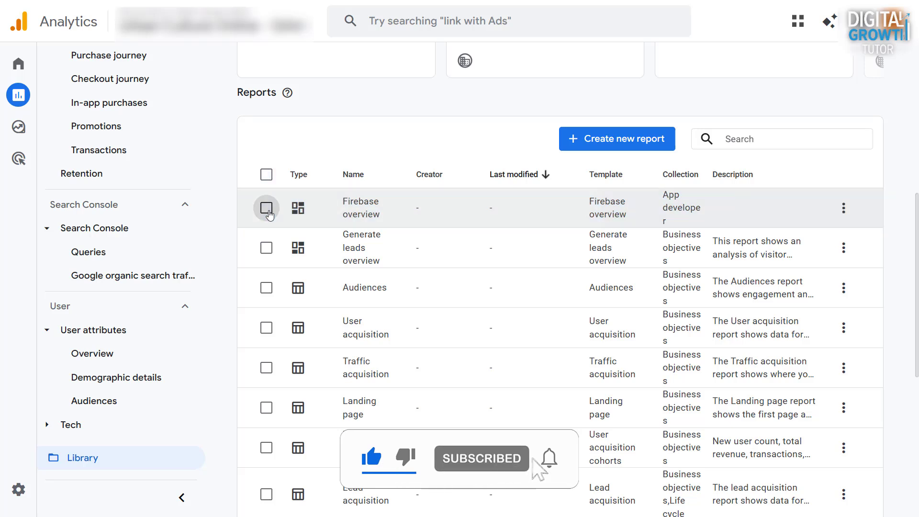
click(844, 209)
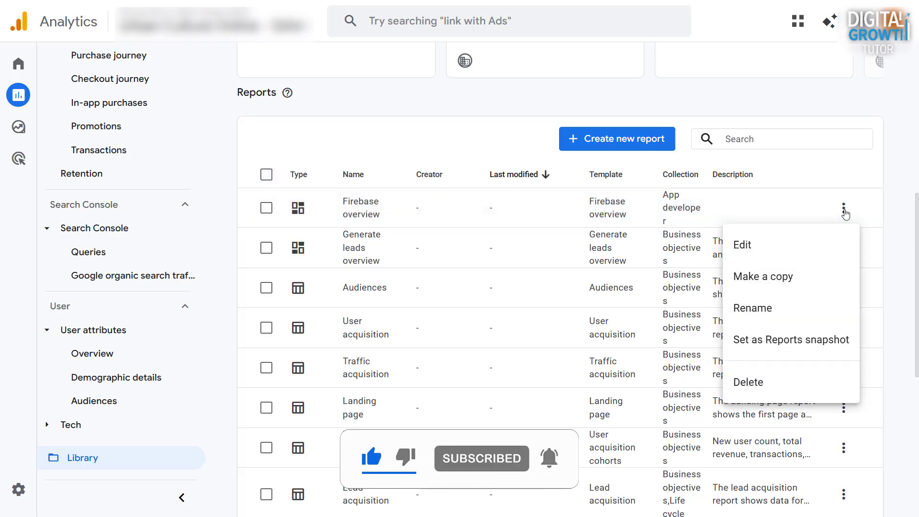